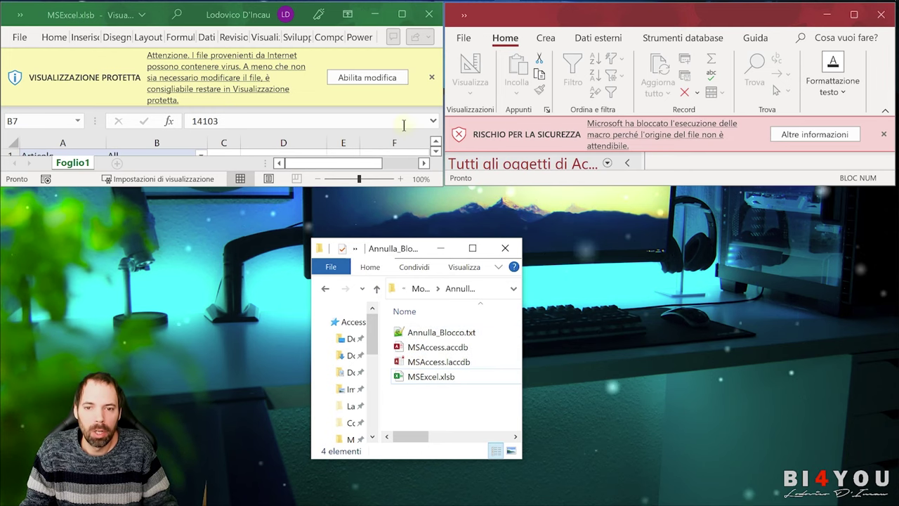
Step: Enable editing on MSExcel.xlsb in an enlarged Excel window, close Excel, and reopen the workbook from Explorer
left_click_drag(443, 185, 714, 365)
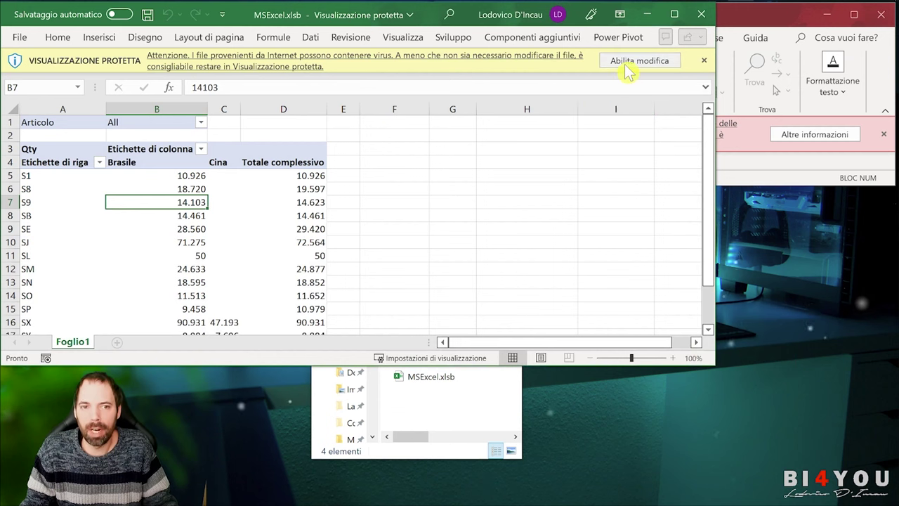
left_click(638, 60)
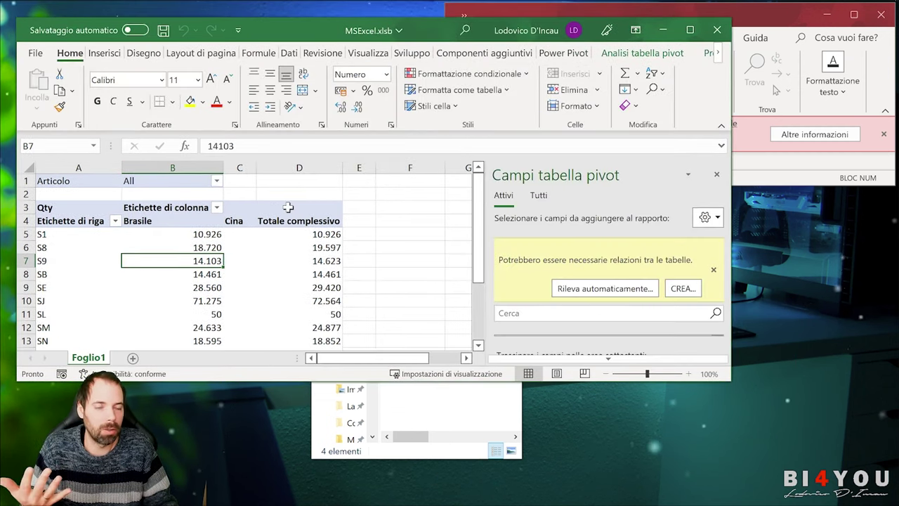
left_click(714, 30)
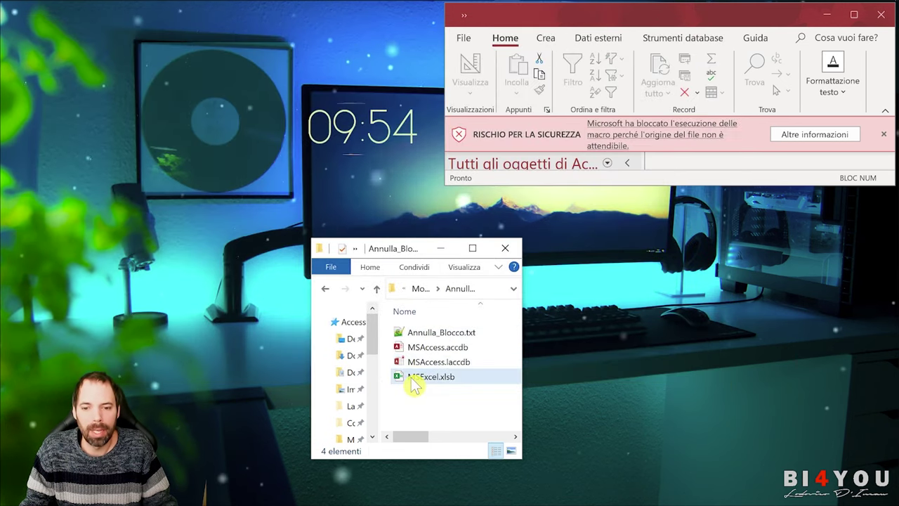
double_click(413, 377)
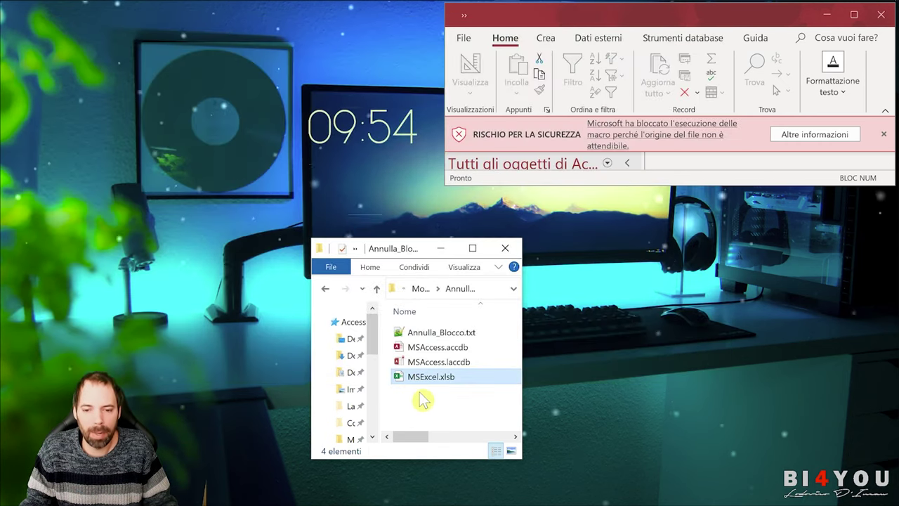
Step: Duplicate MSExcel.xlsb as 'MSExcel - Copia.xlsb' in the same folder and open the copy in Excel
key("ctrl+c")
key("ctrl+v")
double_click(458, 391)
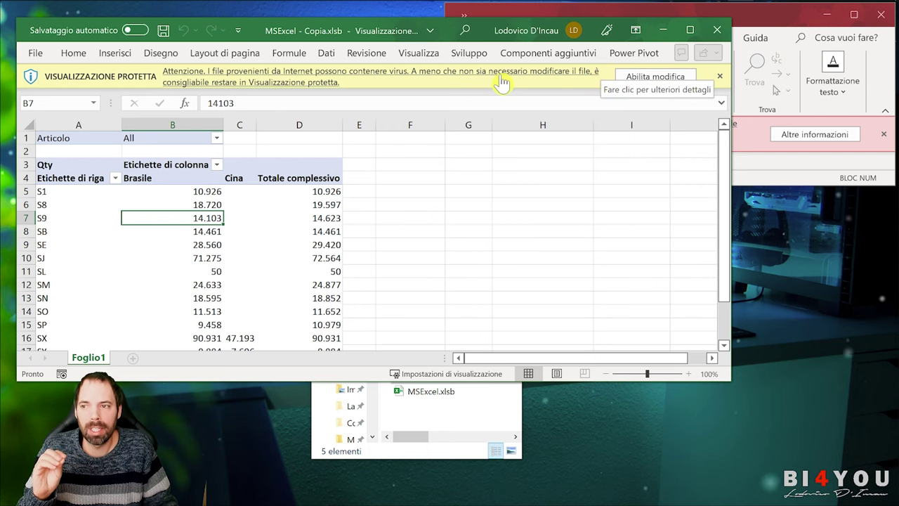
Step: In Excel's Trust Center, uncheck Protected View for Internet files and confirm both dialogs with OK
left_click(37, 55)
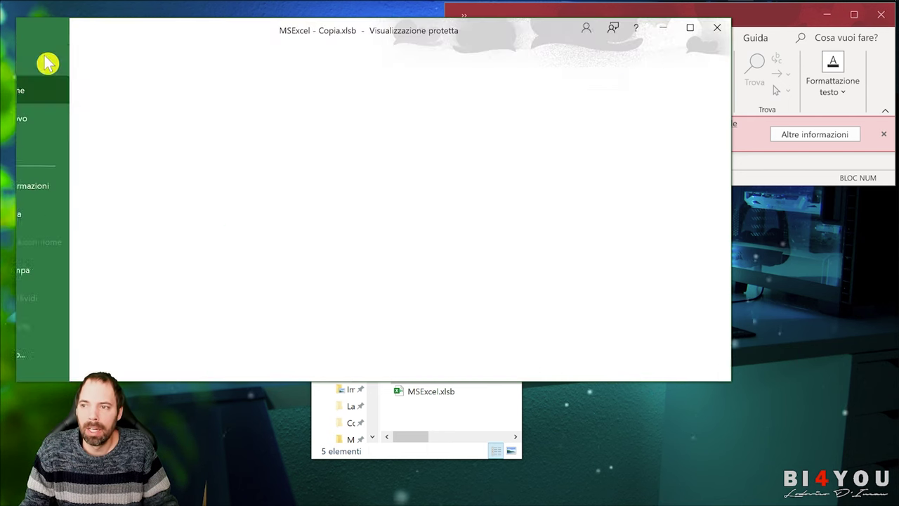
left_click(64, 363)
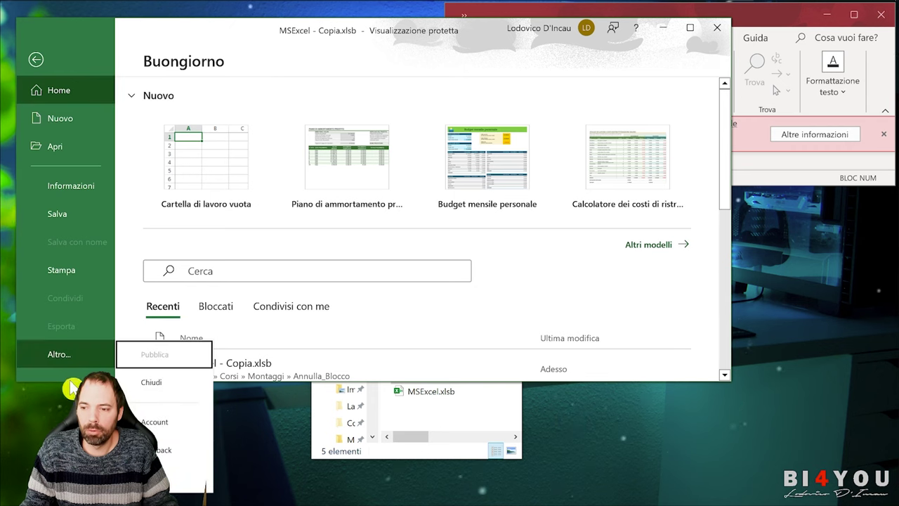
left_click(171, 481)
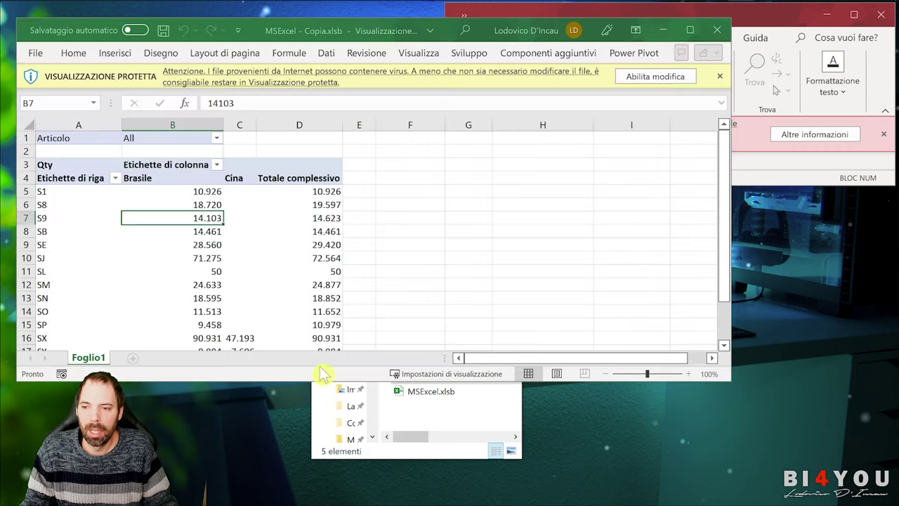
left_click(91, 253)
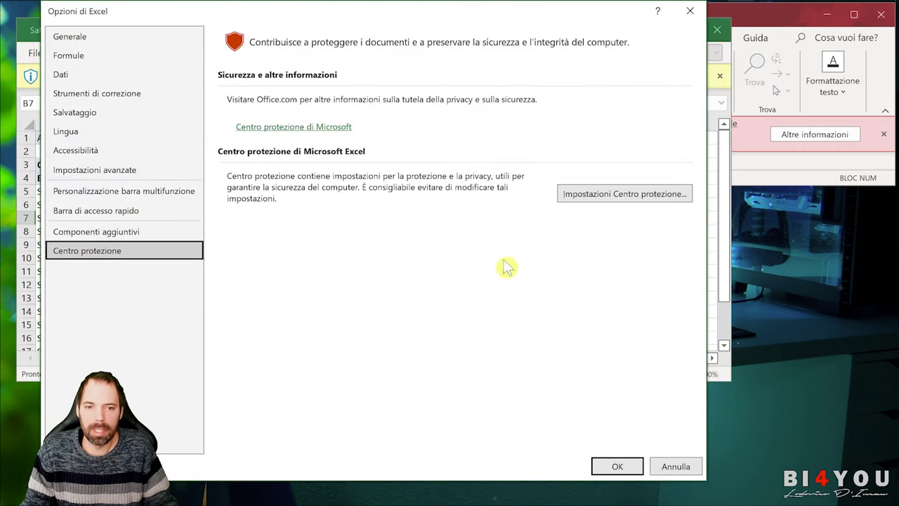
left_click(595, 198)
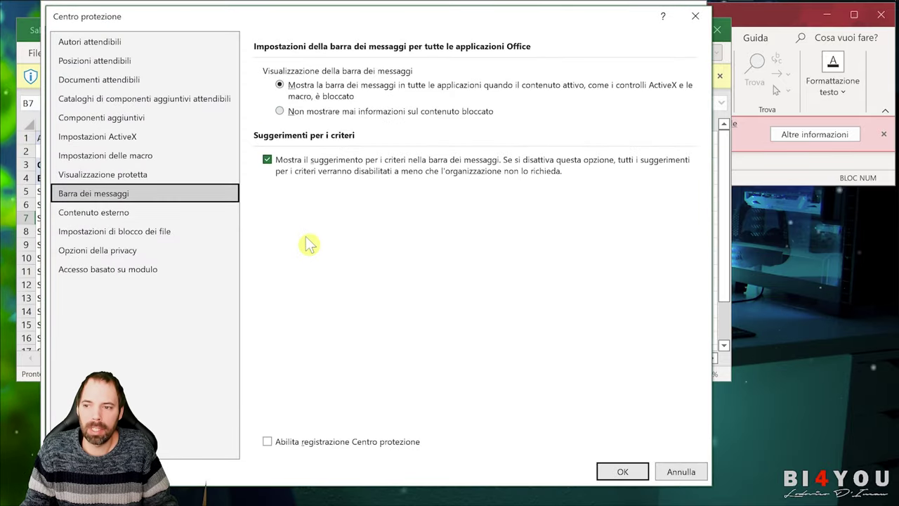
left_click(129, 175)
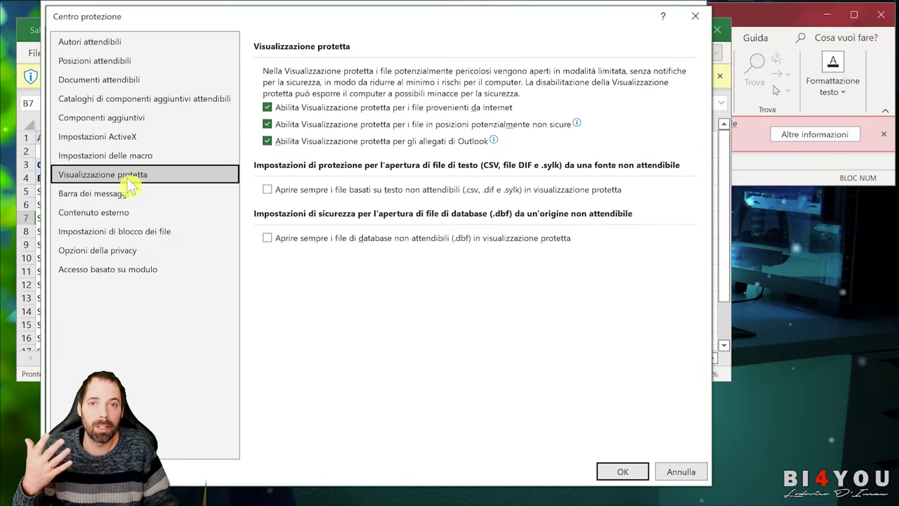
left_click(267, 108)
mouse_move(268, 147)
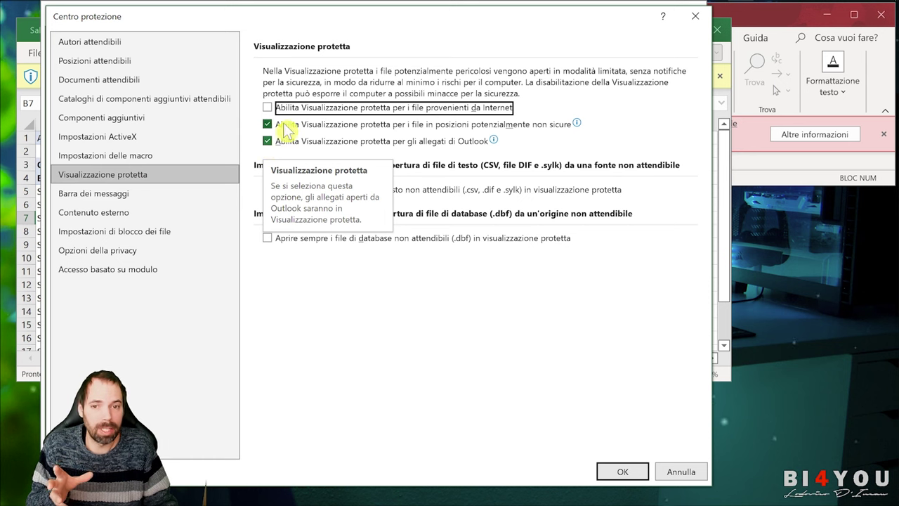
left_click(621, 470)
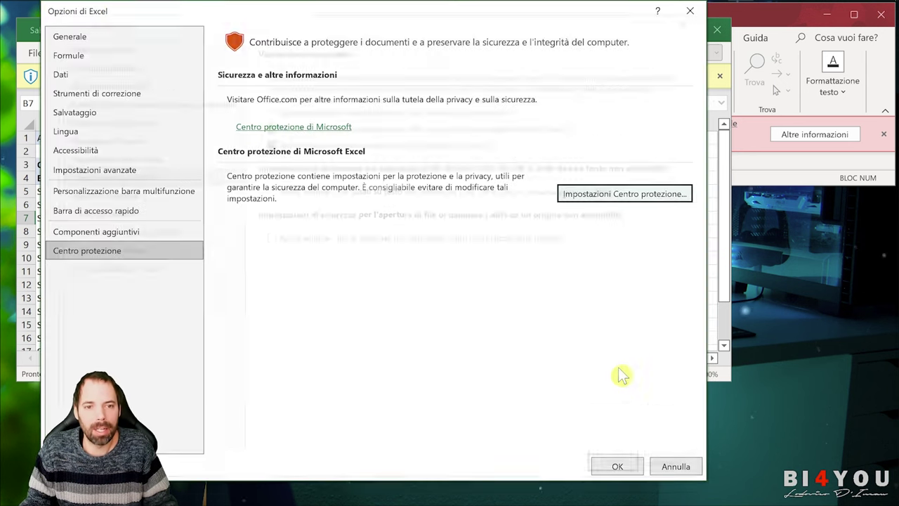
left_click(617, 468)
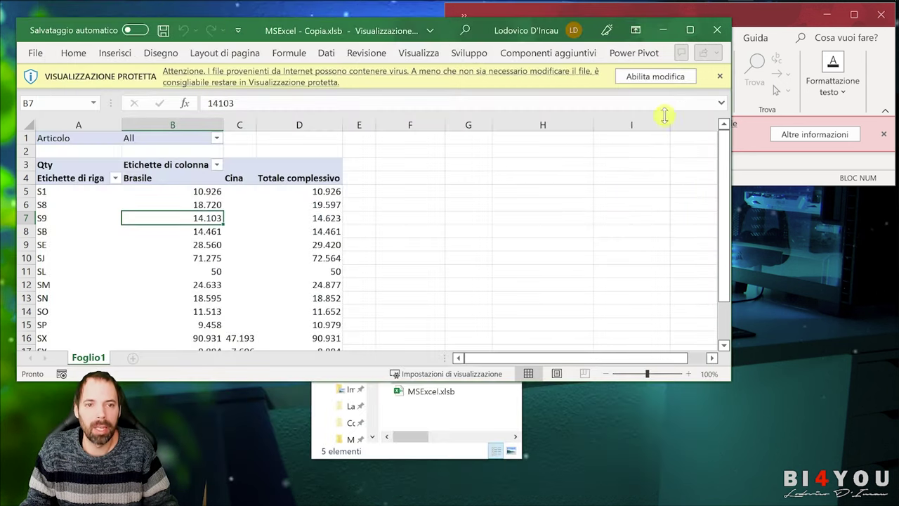
Step: Close Excel and reopen MSExcel - Copia.xlsb twice, confirming it opens editable without Protected View
left_click(715, 30)
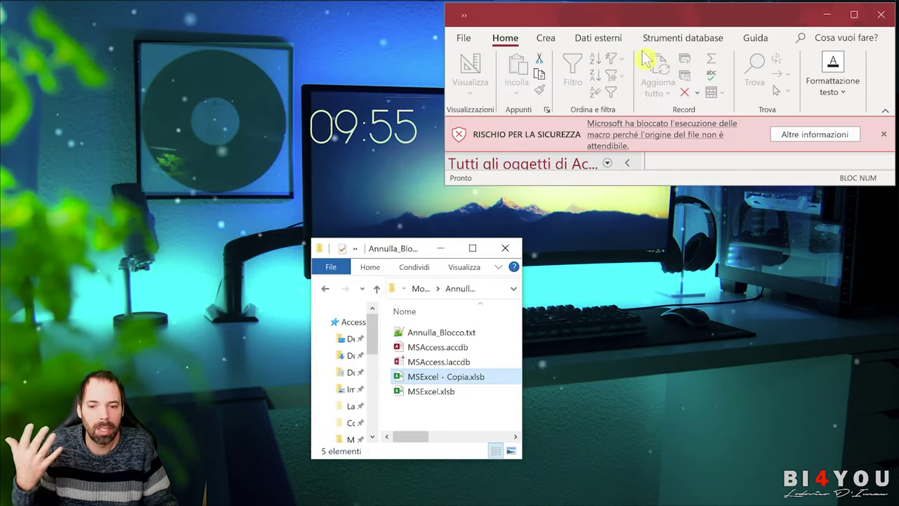
double_click(416, 377)
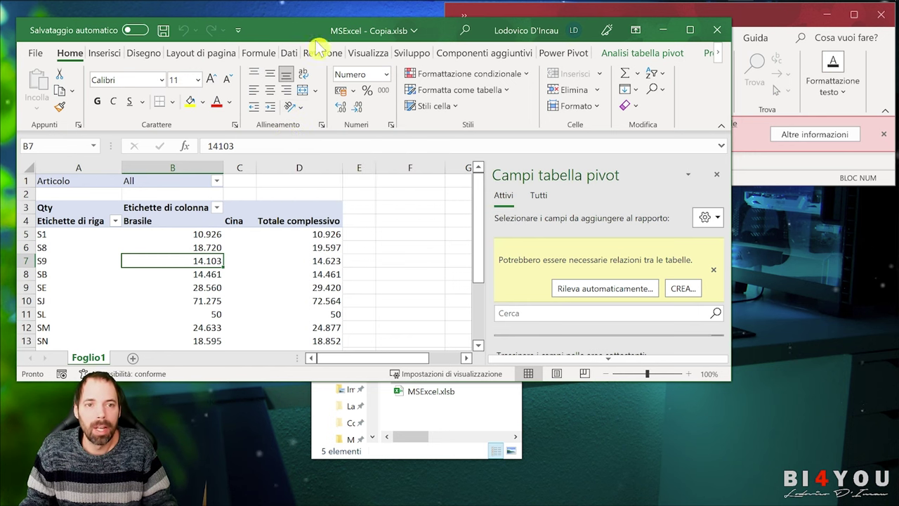
left_click(716, 29)
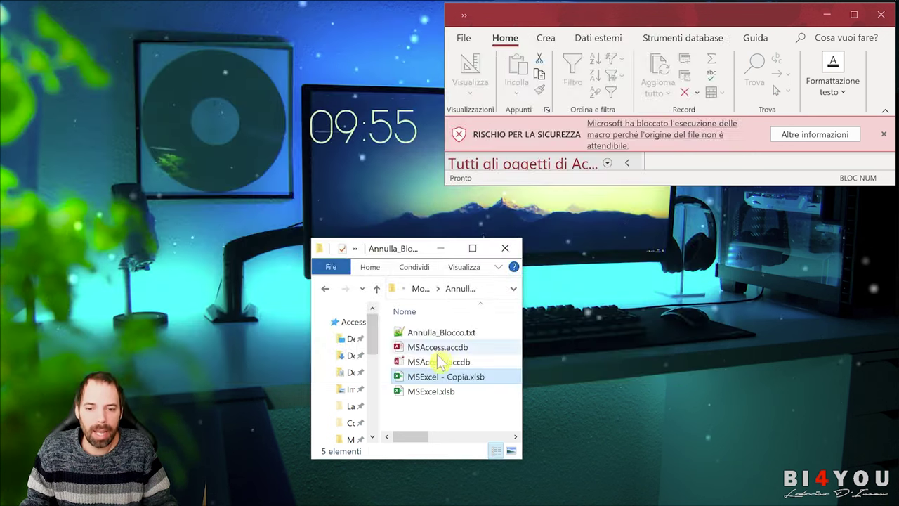
double_click(430, 376)
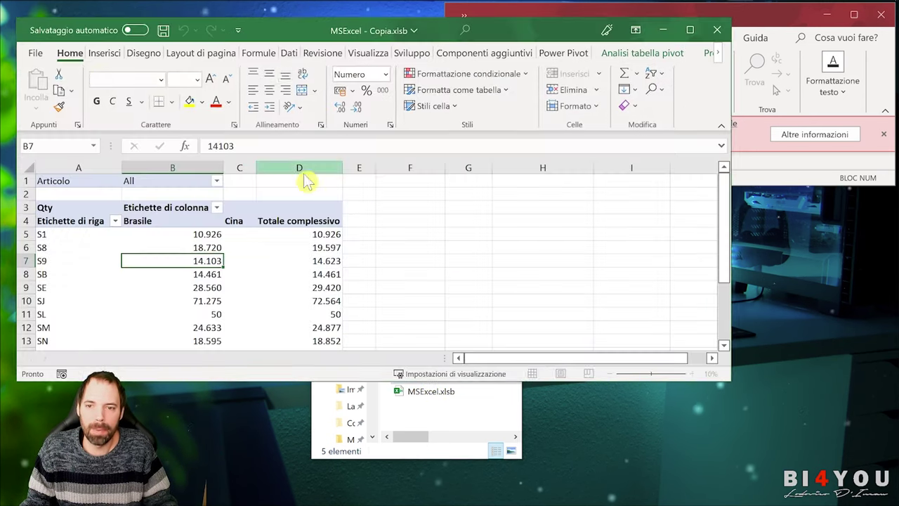
Step: Recheck Protected View for Internet files in Excel's Trust Center, confirm with OK twice, and close Excel
left_click(35, 52)
left_click(64, 358)
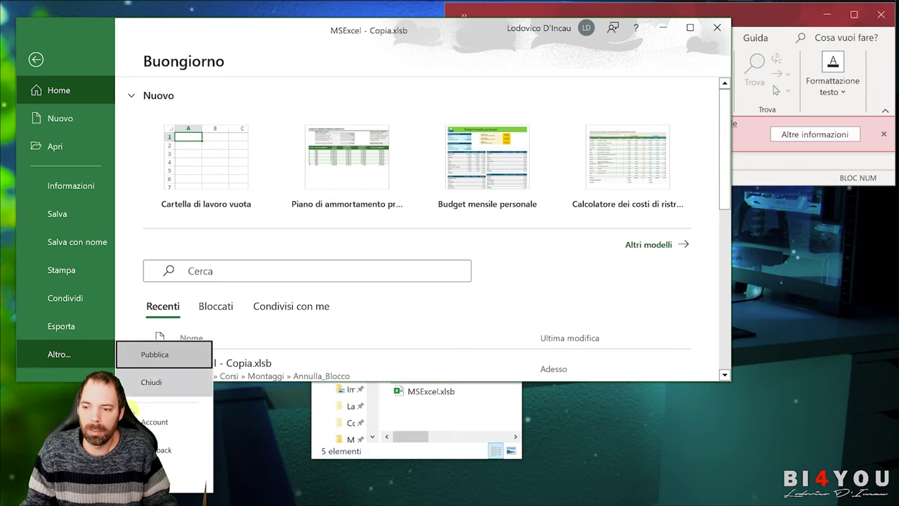
left_click(171, 479)
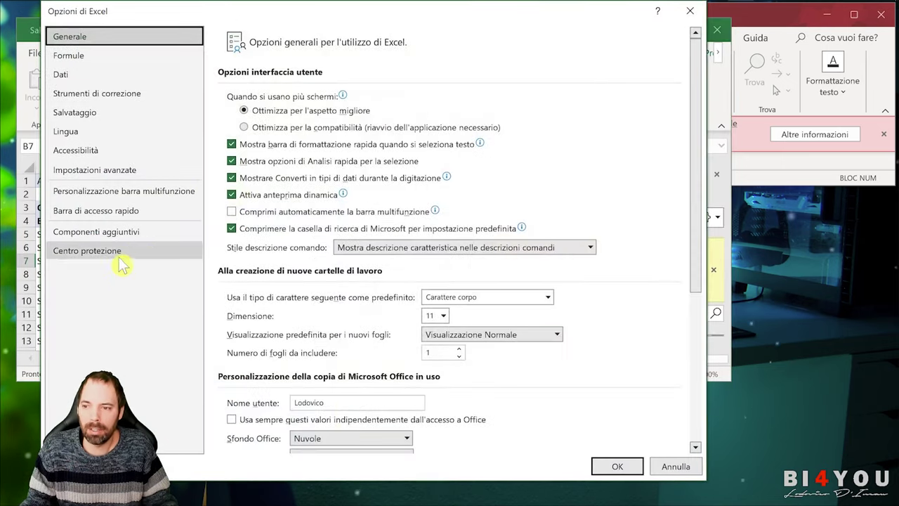
left_click(140, 253)
left_click(580, 201)
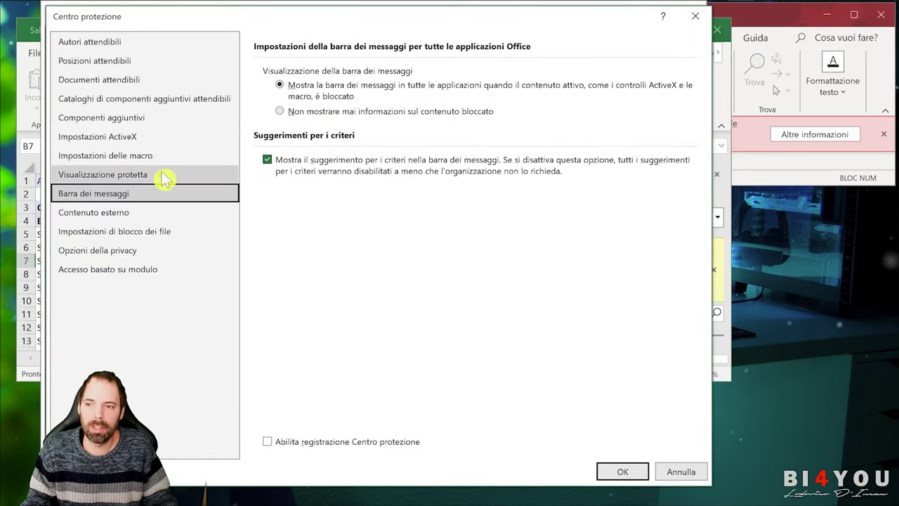
left_click(140, 175)
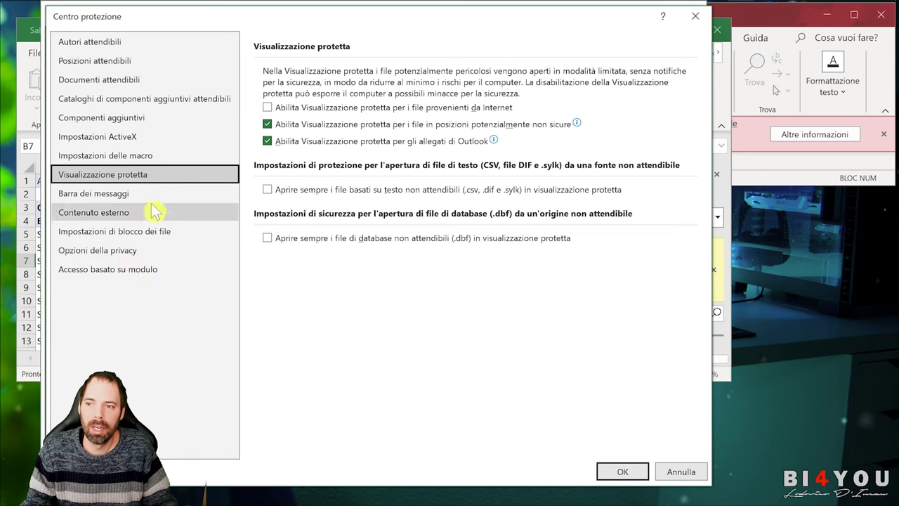
left_click(267, 108)
left_click(622, 471)
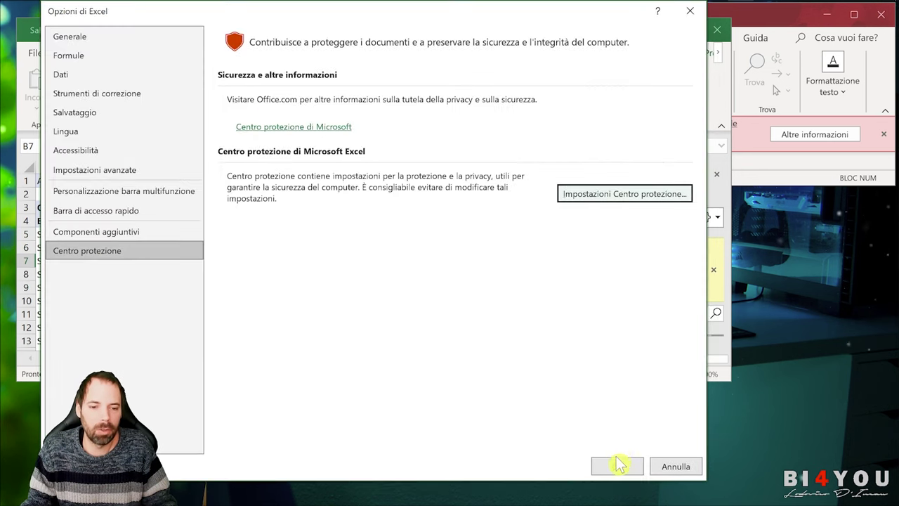
left_click(617, 465)
left_click(716, 33)
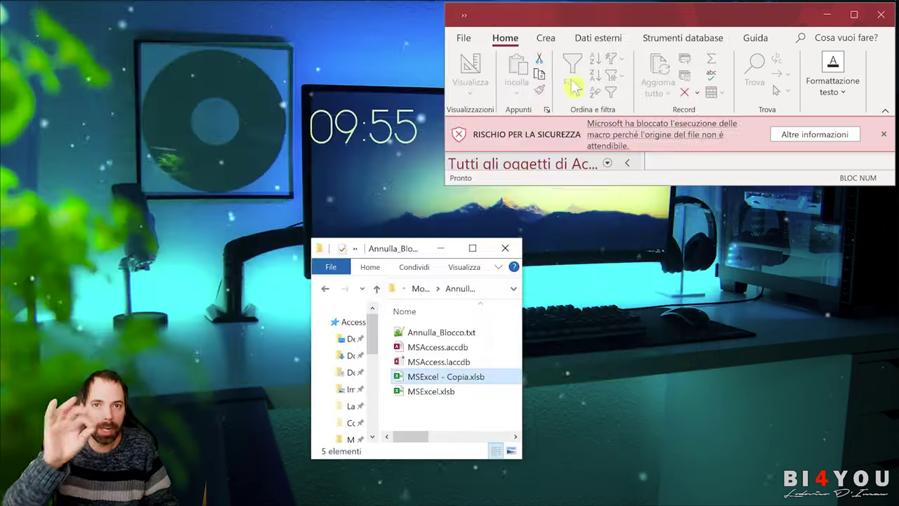
double_click(414, 377)
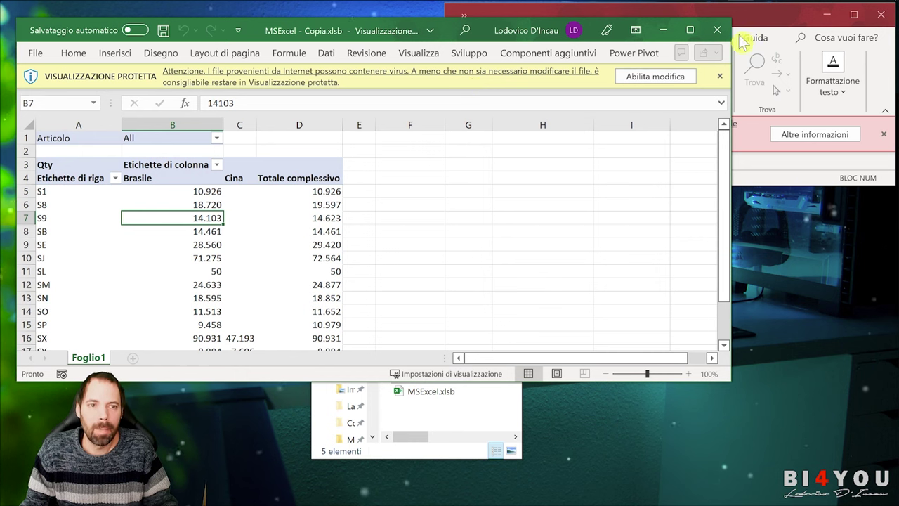
left_click(718, 31)
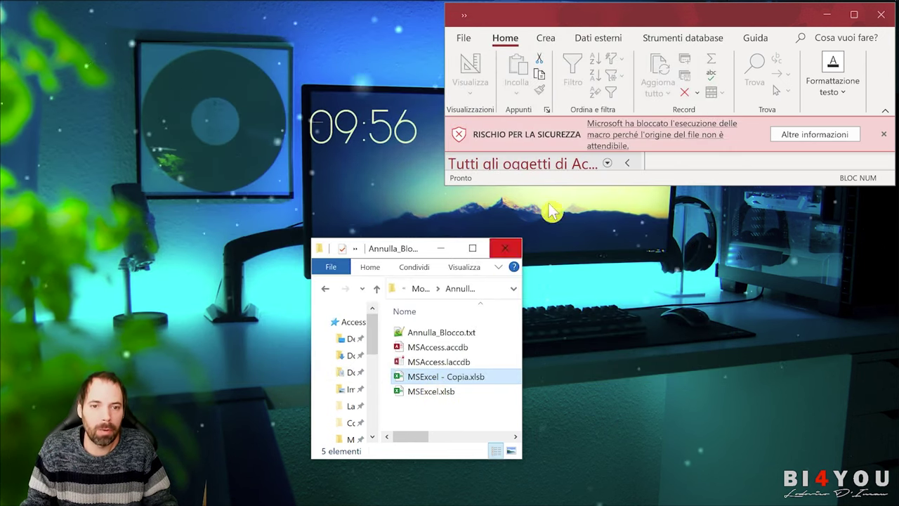
mouse_move(638, 21)
left_mouse_down()
mouse_move(629, 24)
mouse_move(636, 26)
left_mouse_up()
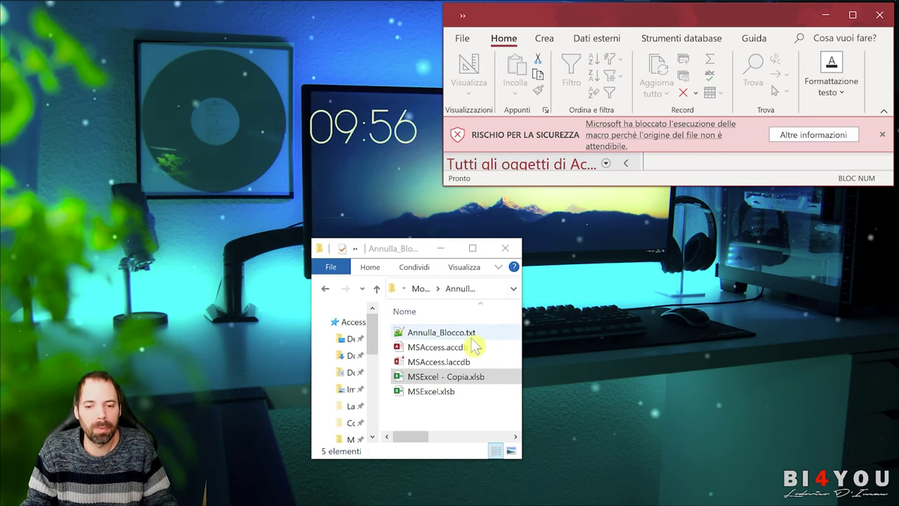
Step: Tick Annulla blocco in MSExcel - Copia.xlsb's Properties, then apply and confirm with OK
right_click(427, 383)
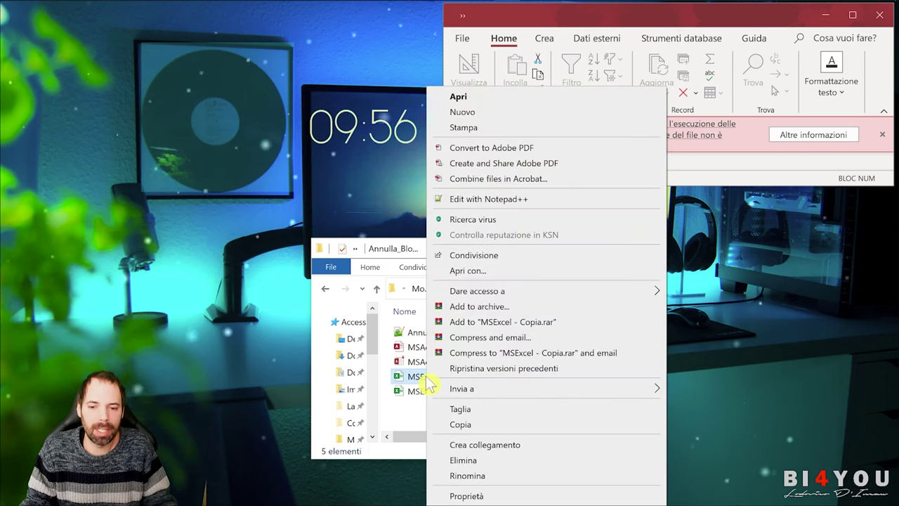
left_click(488, 496)
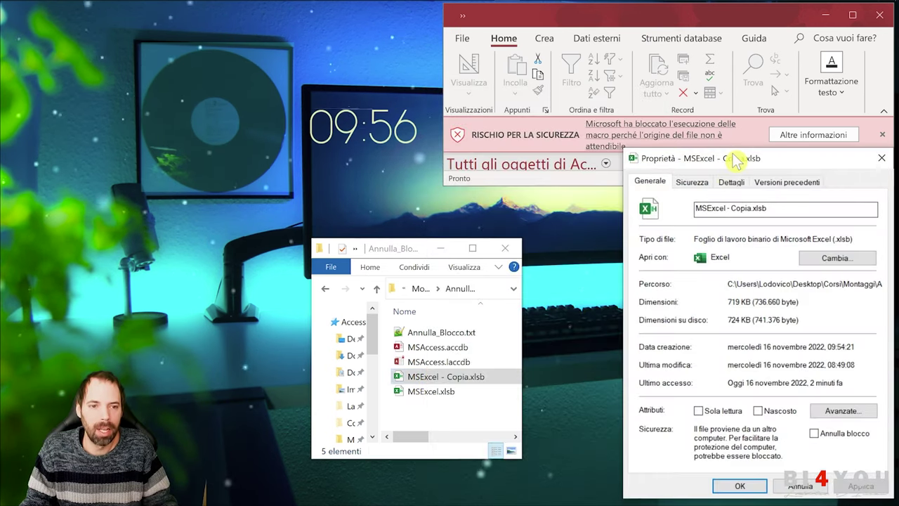
left_click_drag(734, 155, 371, 38)
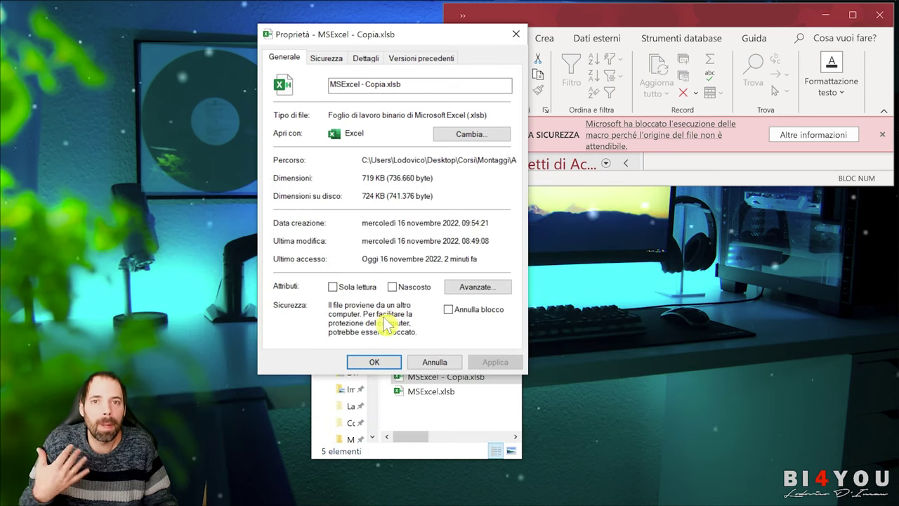
left_click(447, 310)
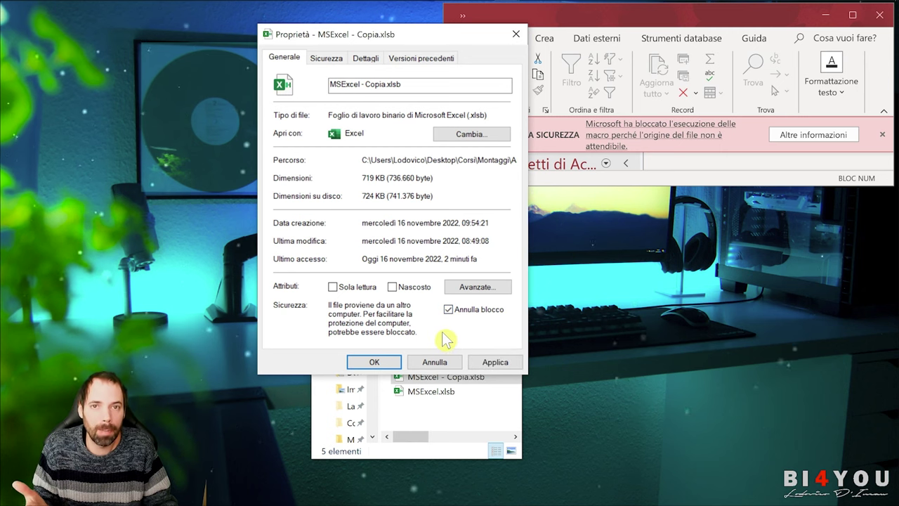
left_click(495, 363)
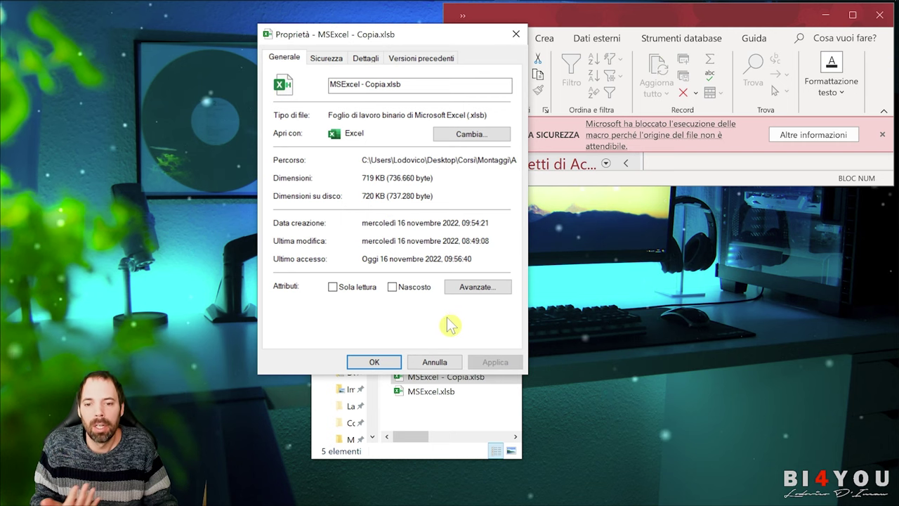
left_click(368, 361)
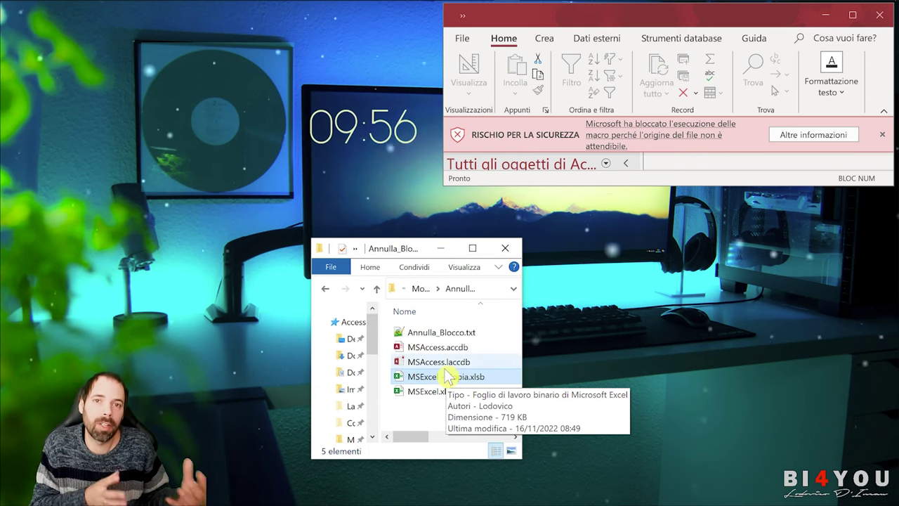
Step: Open MSExcel - Copia.xlsb to verify it is editable, close Excel, and bring Access forward
left_click(447, 378)
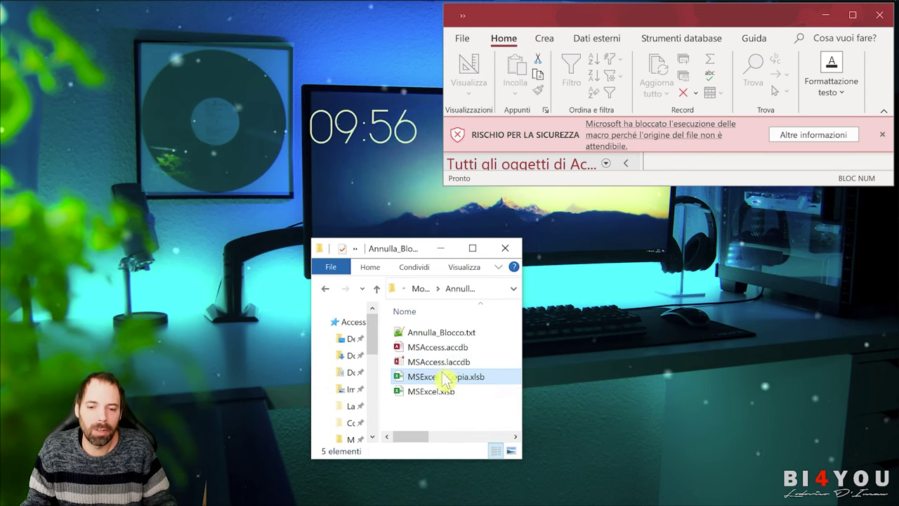
double_click(445, 377)
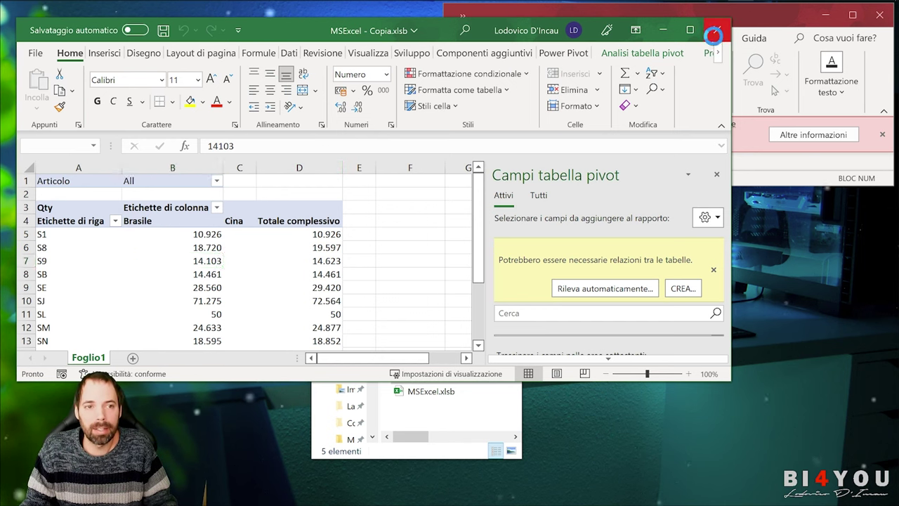
left_click(717, 29)
left_click(639, 27)
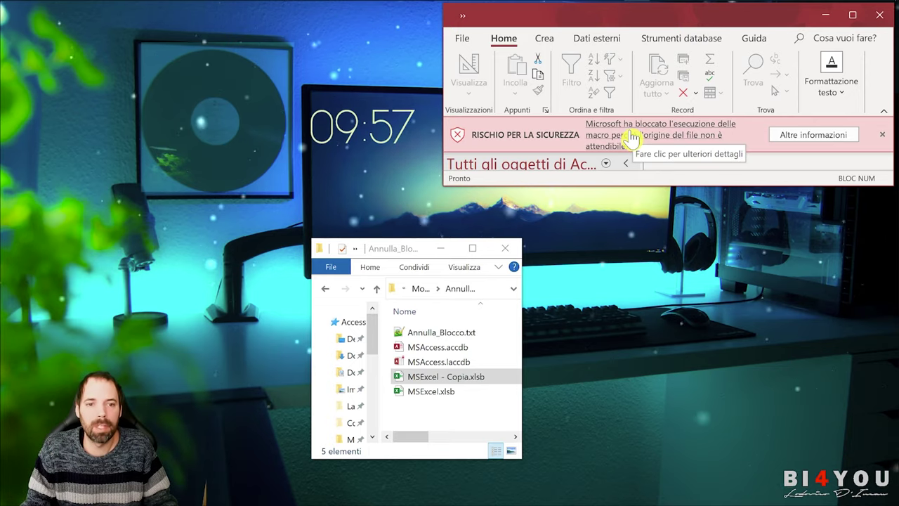
Step: Open the blocked-macros support page from Access's security bar and scroll to 'Sbloccare tutti i file da una condivisione di rete'
left_click(629, 135)
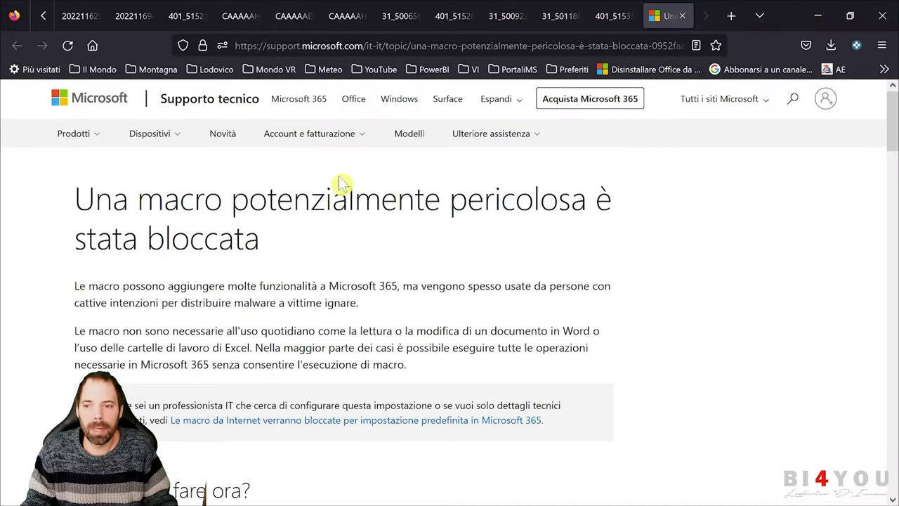
scroll(321, 257, "down", 7)
scroll(273, 240, "down", 7)
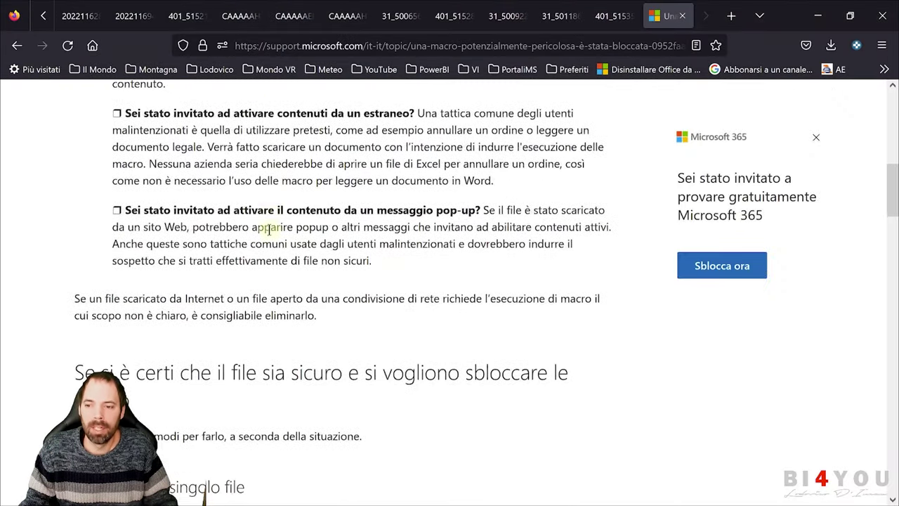
scroll(271, 234, "down", 3)
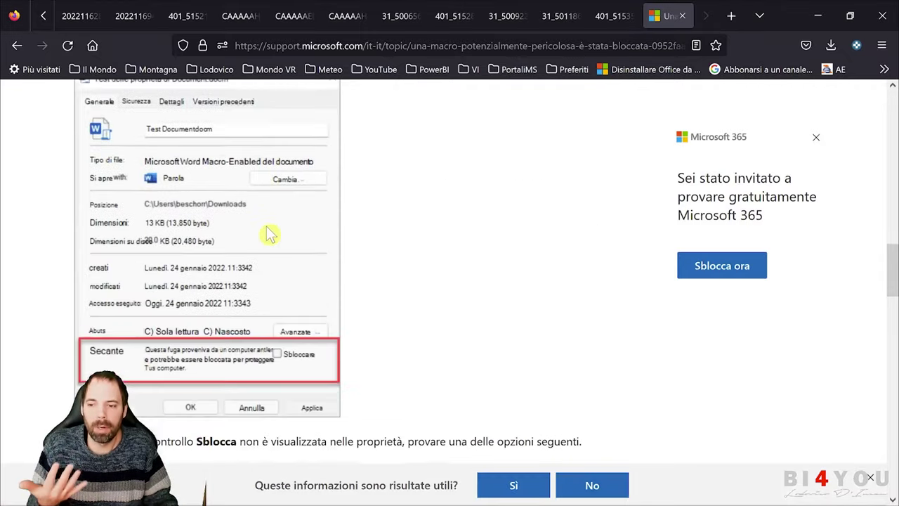
scroll(265, 314, "down", 2)
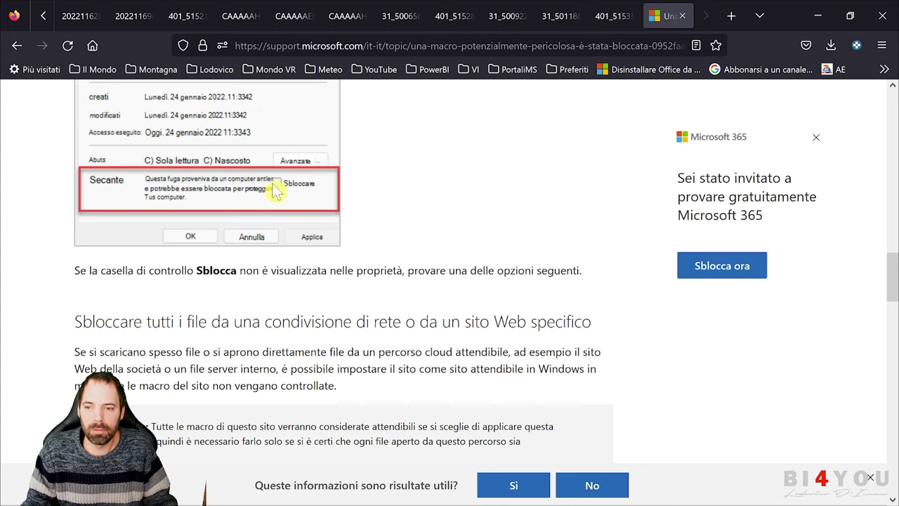
Step: Close Firefox, tick Annulla blocco in MSAccess.accdb's Properties, apply, and reopen the database in Access
left_click(817, 16)
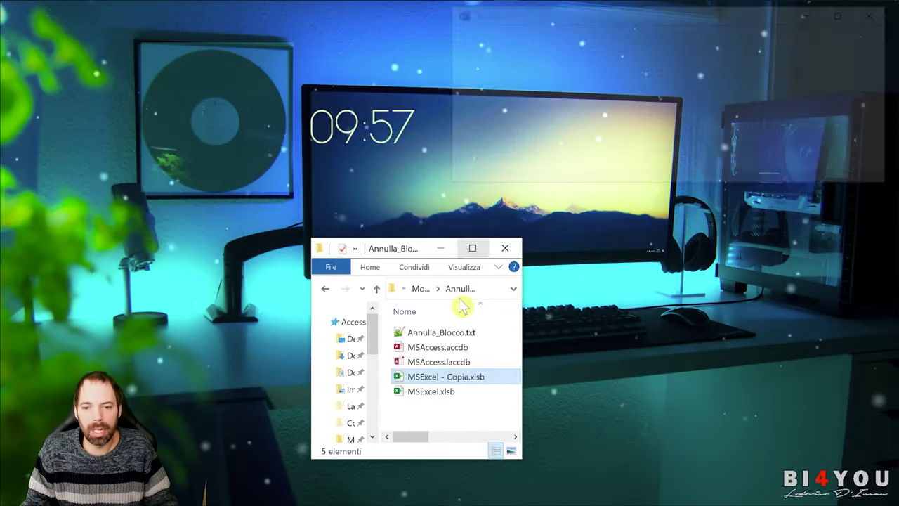
right_click(436, 347)
left_click(475, 343)
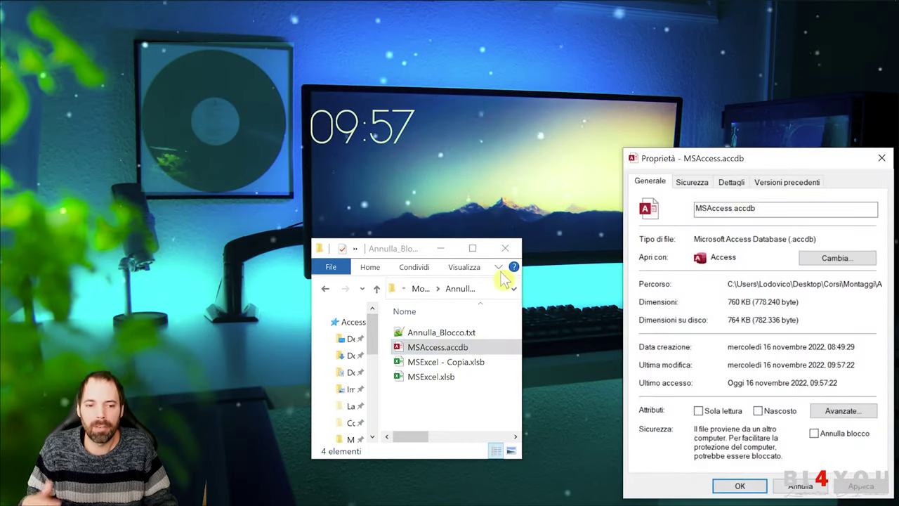
left_click_drag(746, 155, 404, 40)
left_click(476, 312)
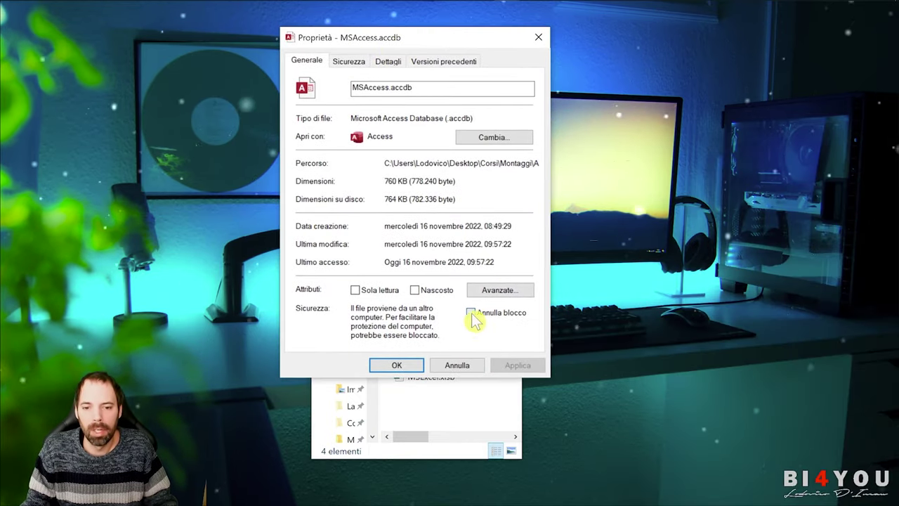
left_click(516, 364)
left_click(399, 365)
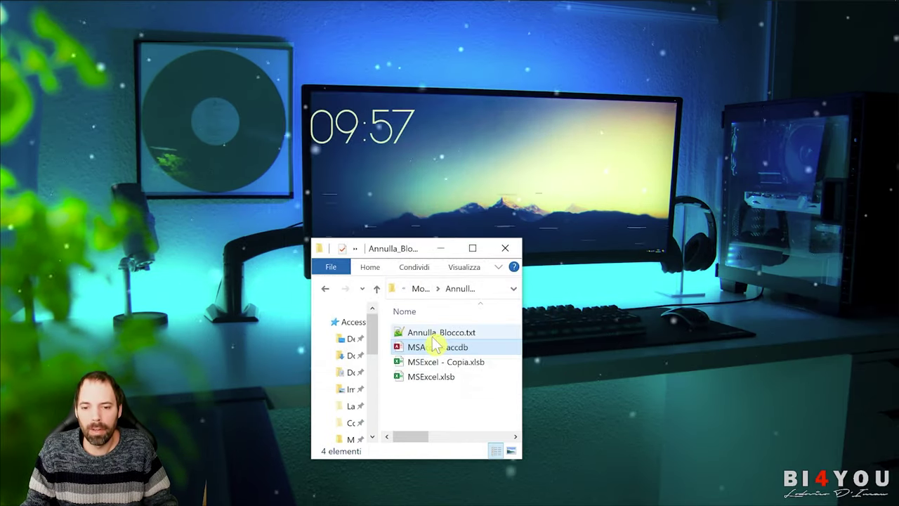
double_click(431, 346)
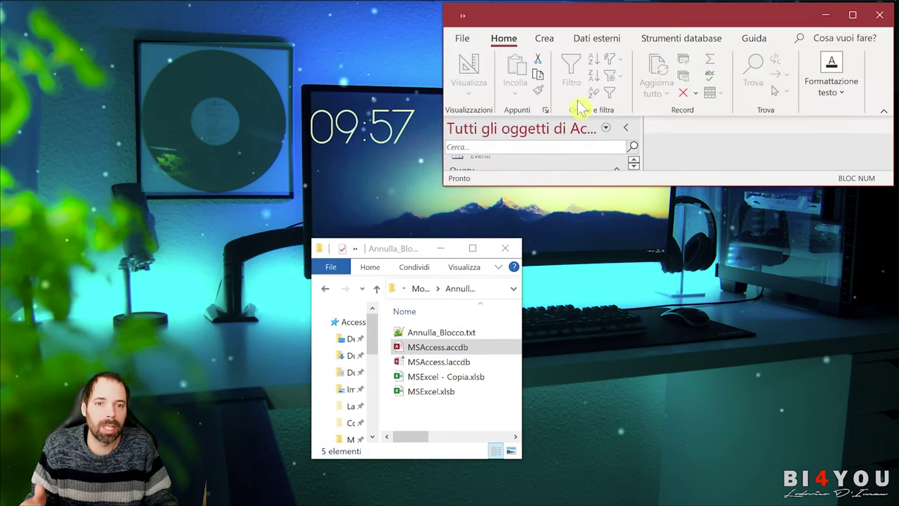
left_click_drag(444, 186, 200, 273)
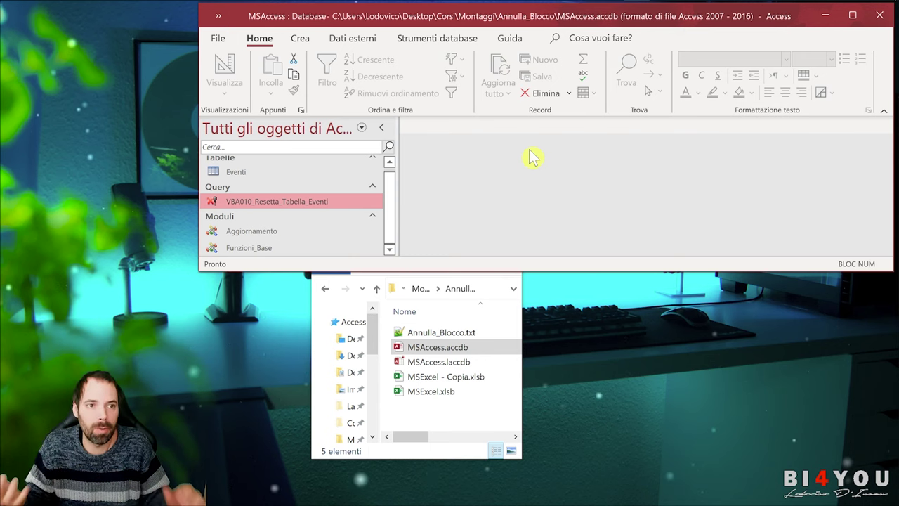
Step: Close Access and enlarge File Explorer, widening the folder pane so full names show
left_click(879, 15)
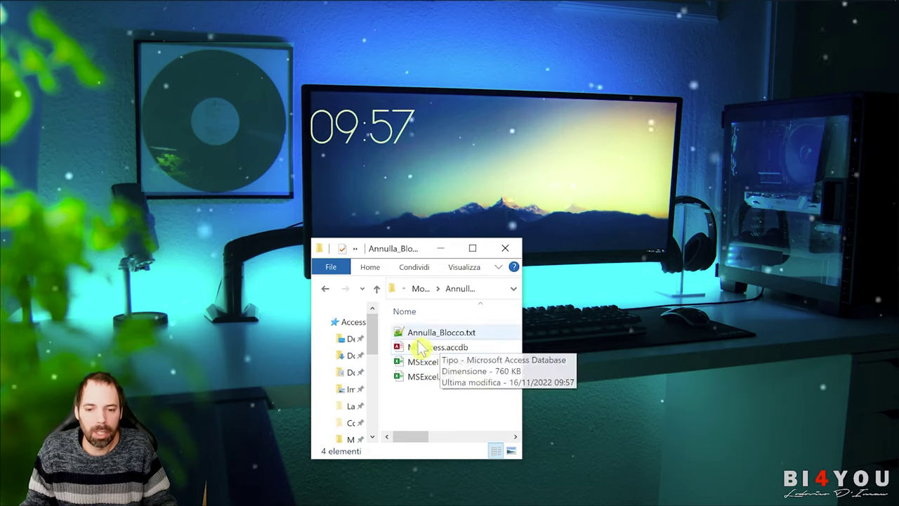
left_click(433, 404)
left_click_drag(377, 371, 419, 371)
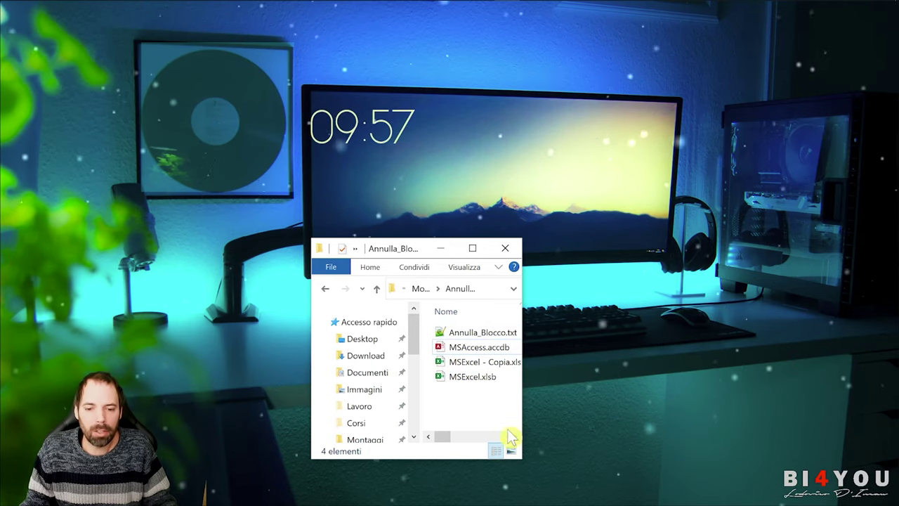
left_click_drag(524, 459, 783, 485)
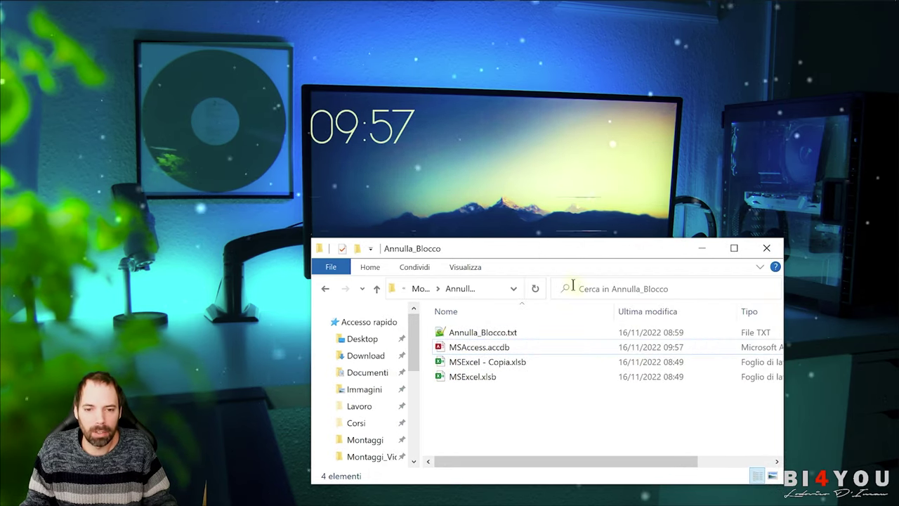
left_click_drag(539, 255, 416, 86)
left_click_drag(297, 225, 438, 233)
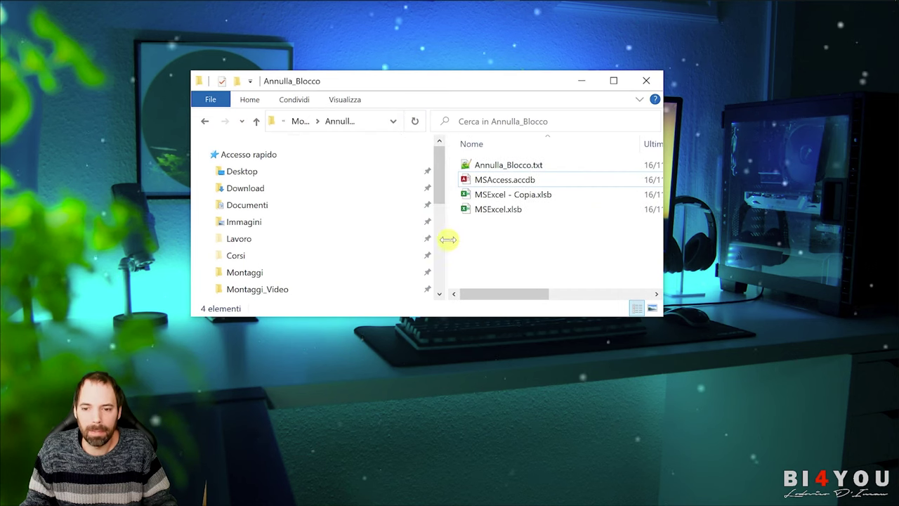
left_click_drag(410, 320, 403, 447)
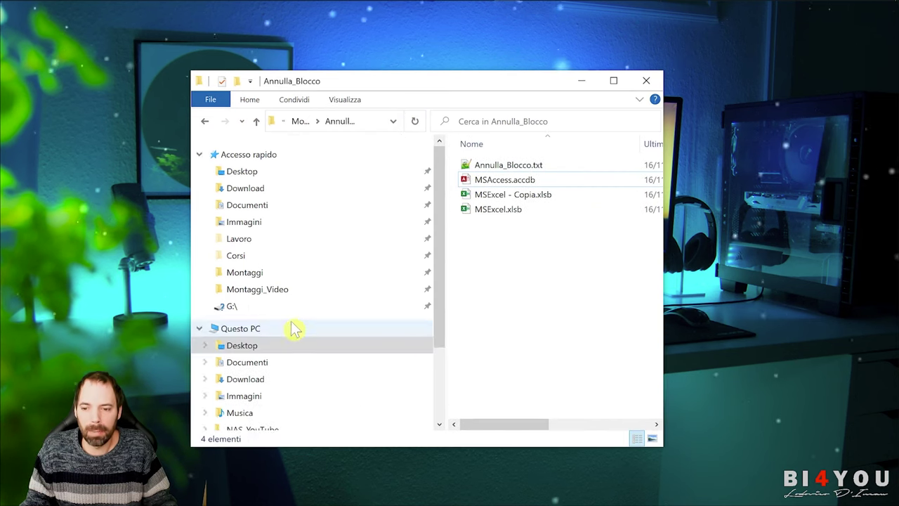
scroll(275, 387, "down", 3)
Step: Open L21_DAX_CrossFilter.xlsb from NAS-YouTube > Nuova cartella in Excel, then close it
left_click(261, 319)
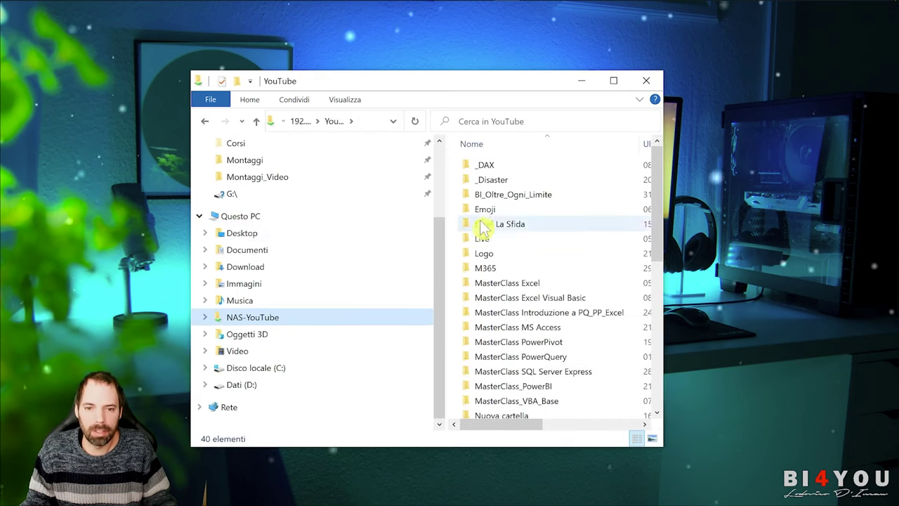
left_click(507, 196)
scroll(510, 195, "down", 6)
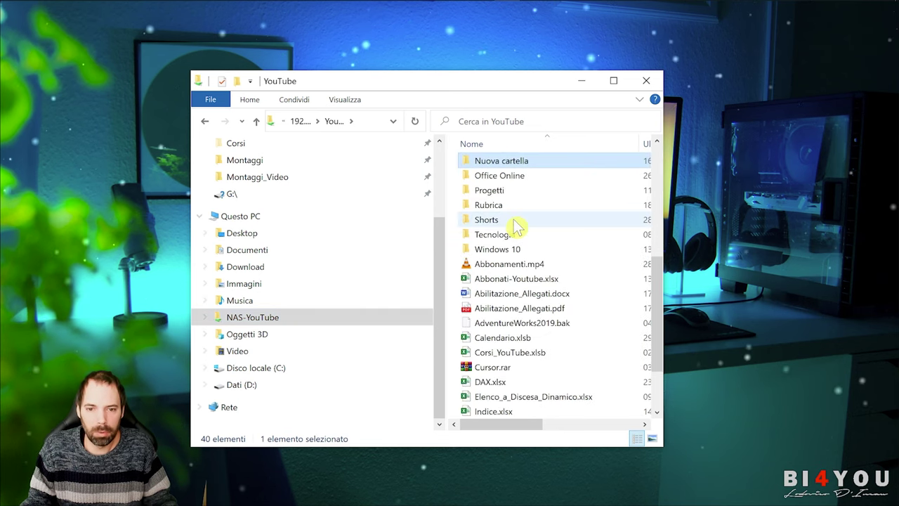
double_click(502, 166)
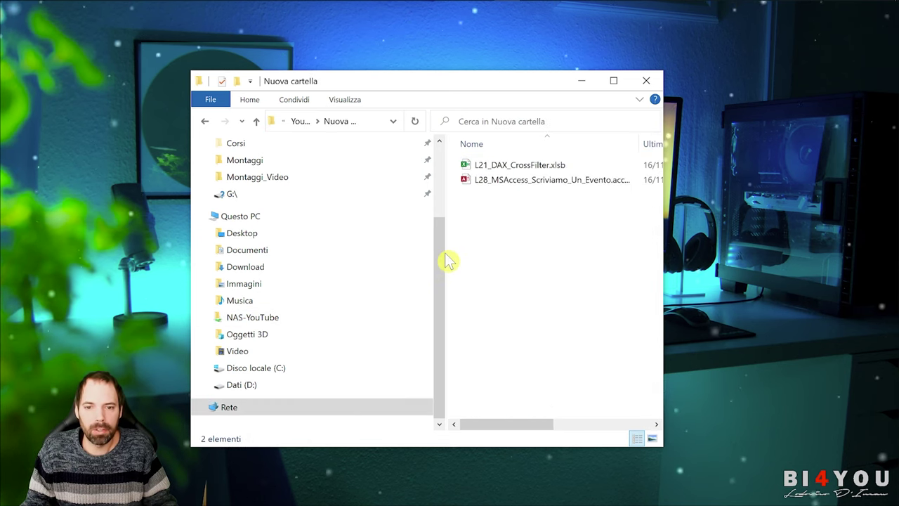
left_click_drag(447, 252, 337, 248)
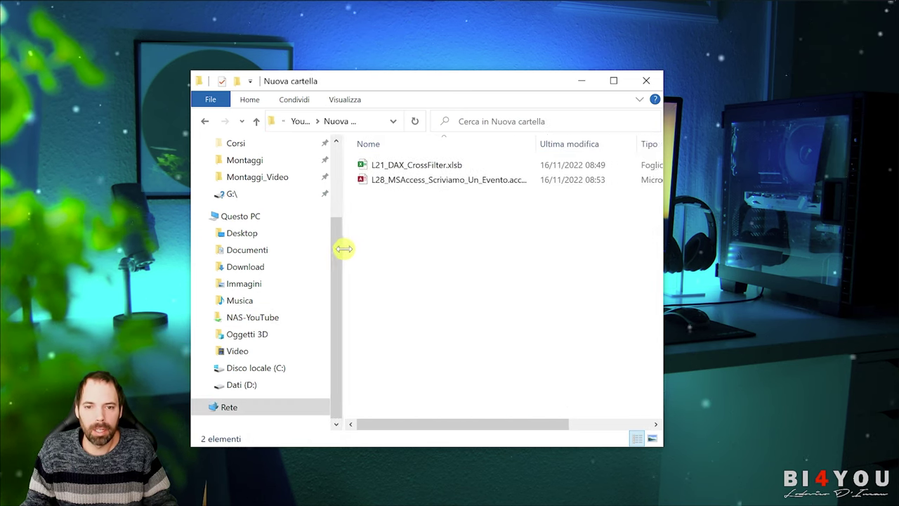
double_click(425, 167)
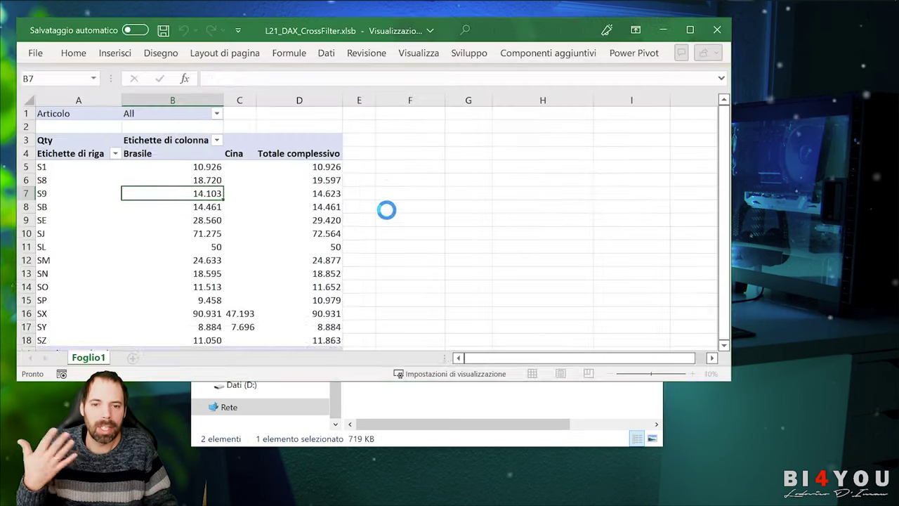
left_click(710, 34)
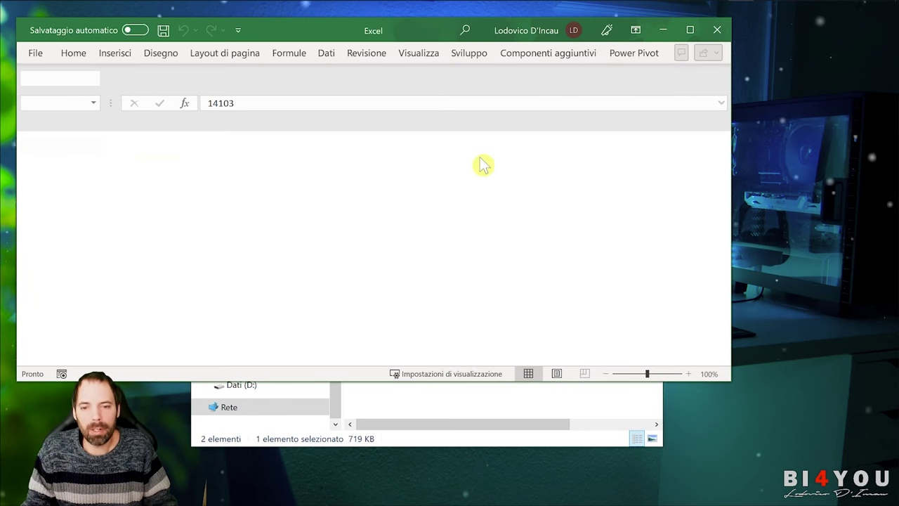
Step: Confirm L21_DAX_CrossFilter.xlsb's Properties lack Annulla blocco, cancel, and reveal the \\192.168.1.3\YouTube\Nuova cartella path
right_click(425, 167)
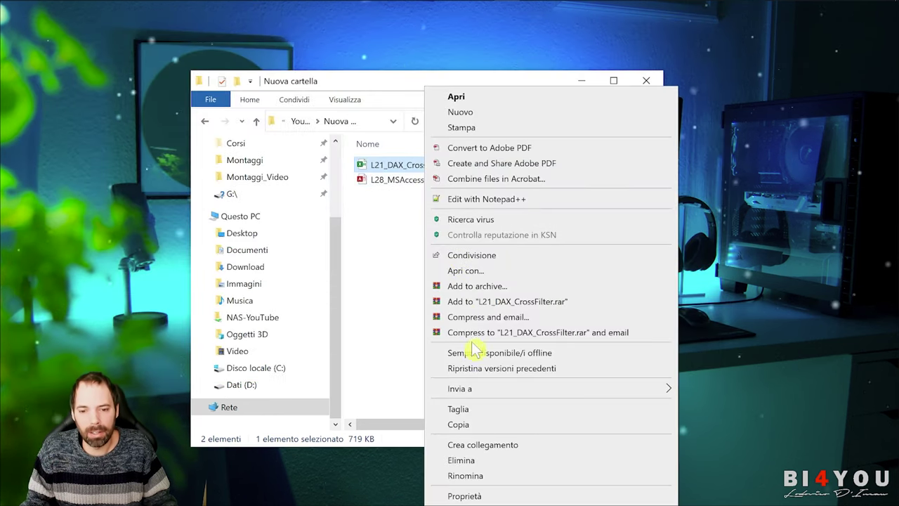
left_click(464, 496)
left_click_drag(750, 166, 387, 23)
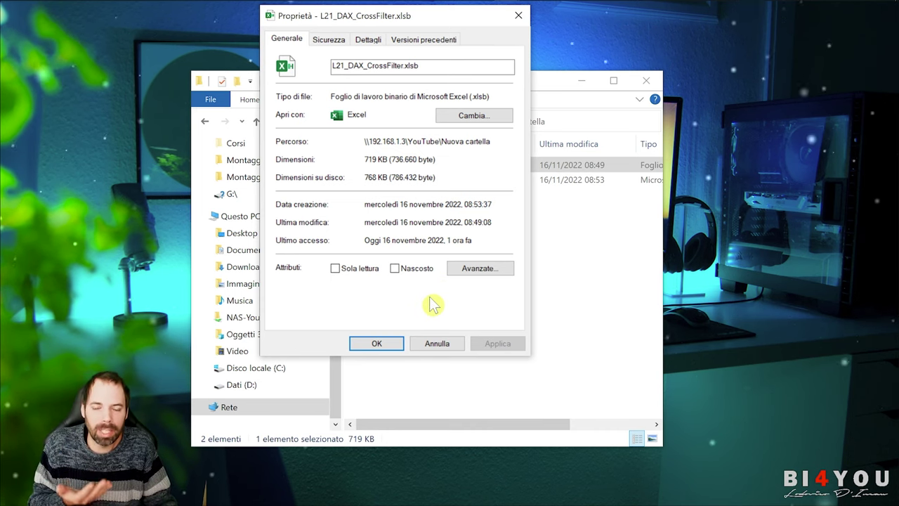
left_click(437, 344)
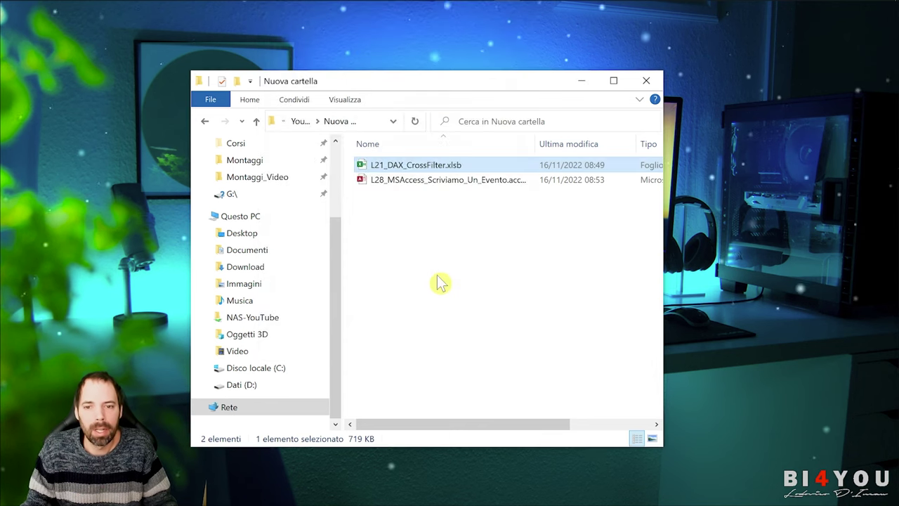
left_click(440, 283)
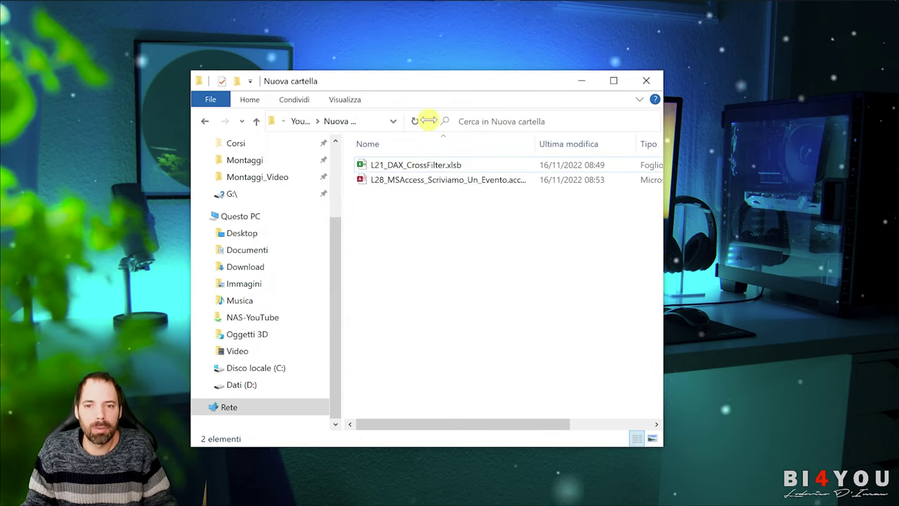
left_click_drag(426, 121, 558, 123)
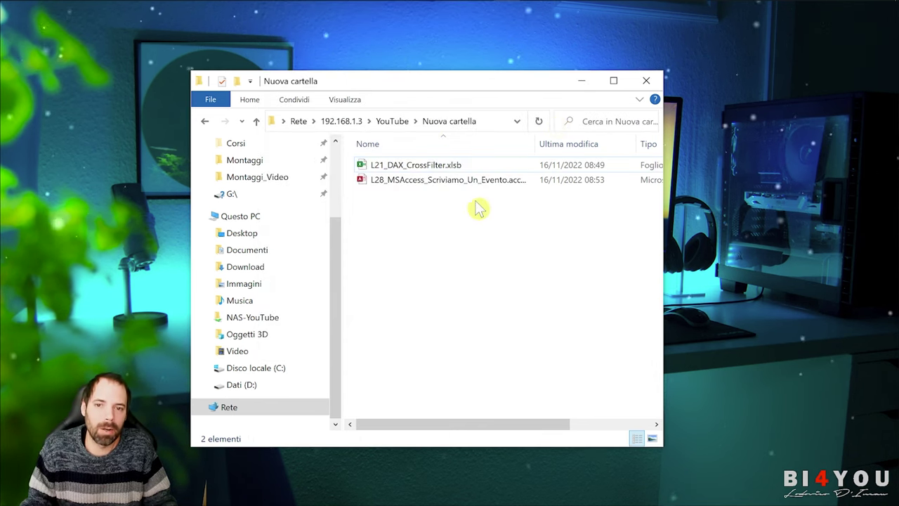
left_click(485, 124)
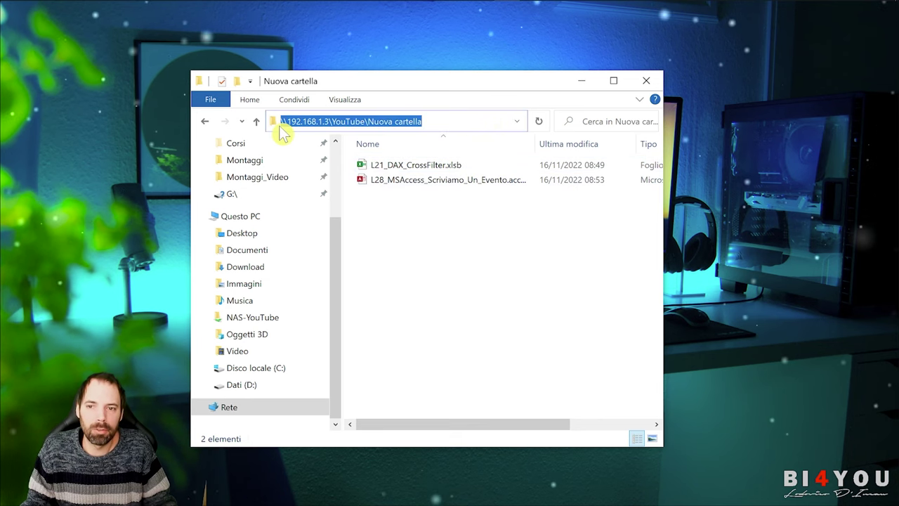
left_click(327, 121)
left_click_drag(327, 122, 281, 121)
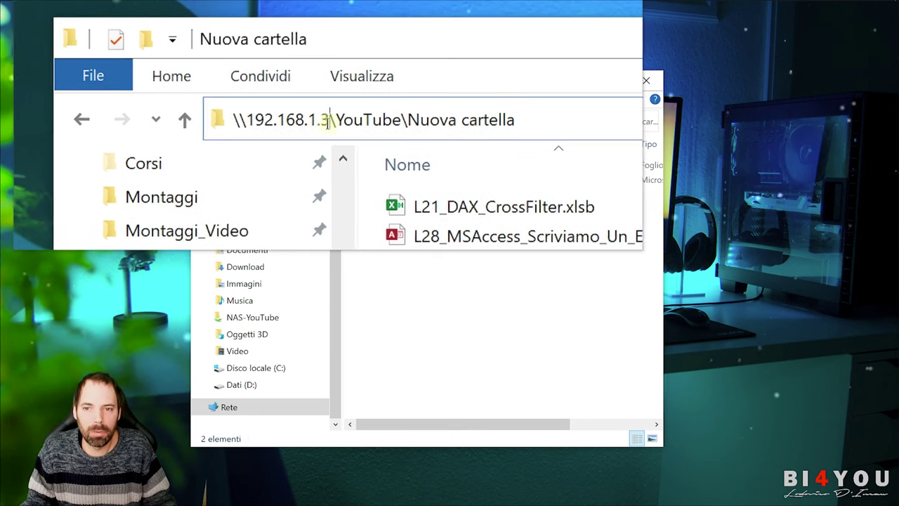
left_click_drag(279, 124, 273, 121)
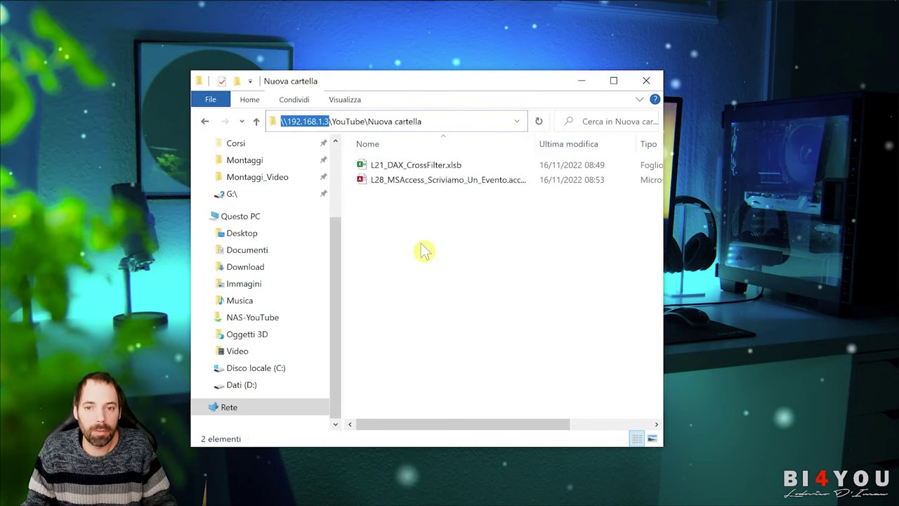
left_click(425, 250)
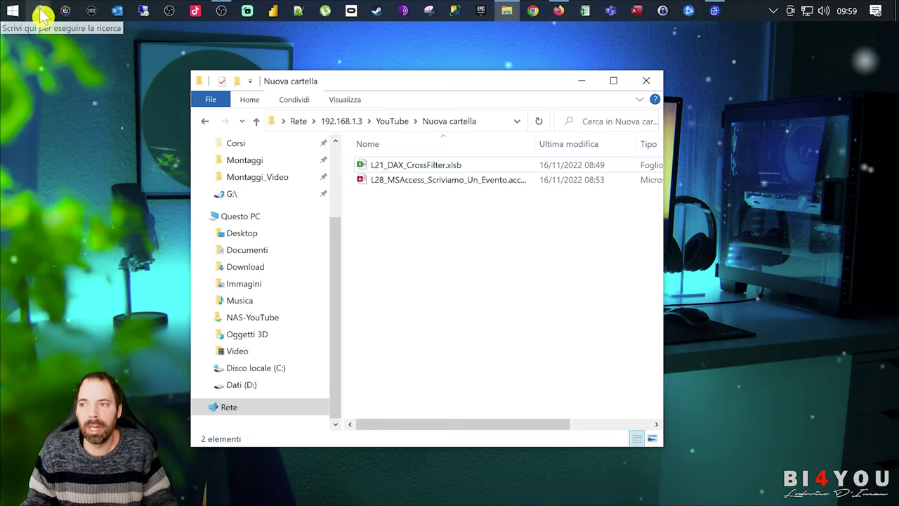
Step: Find Control Panel through Windows search and open its Opzioni Internet settings
left_click(40, 11)
type("contro")
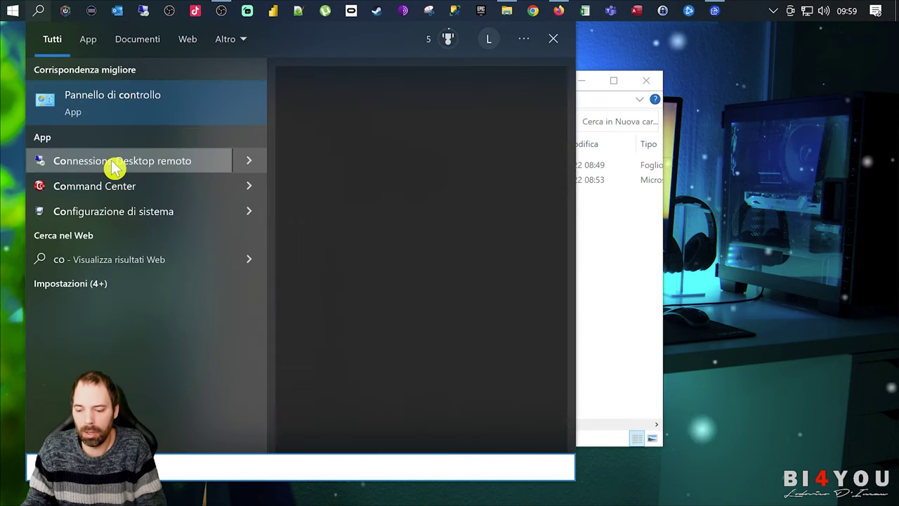
left_click(104, 107)
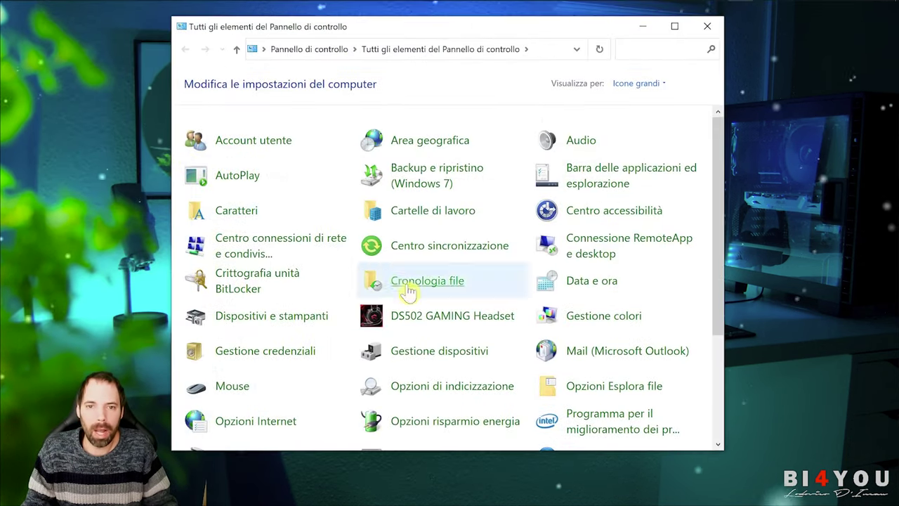
scroll(321, 257, "down", 1)
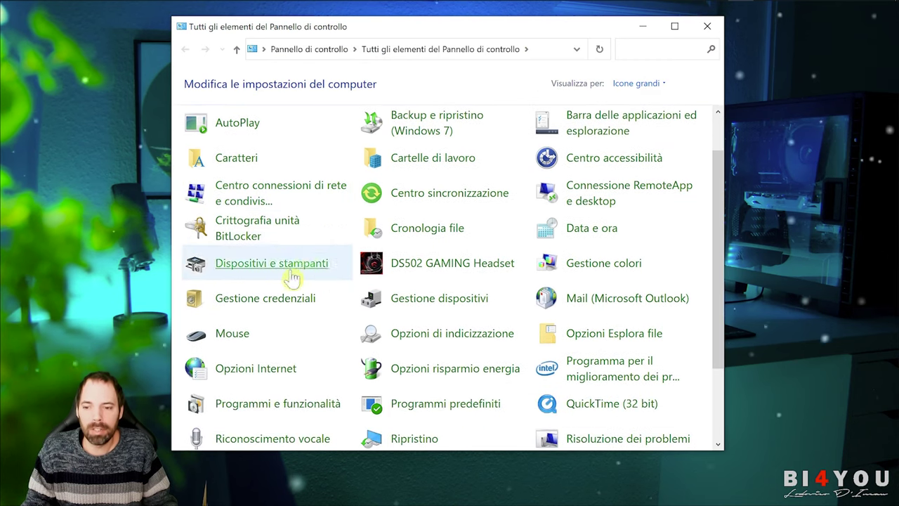
left_click(250, 377)
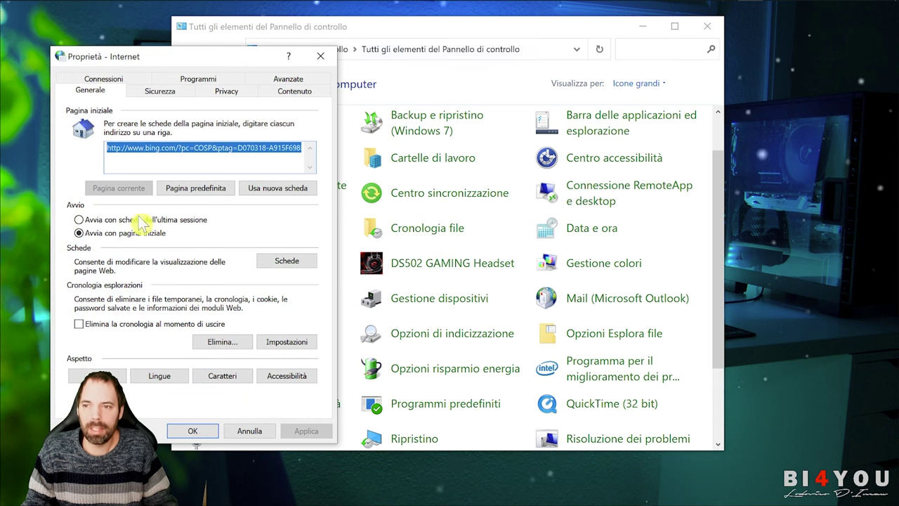
left_click(708, 32)
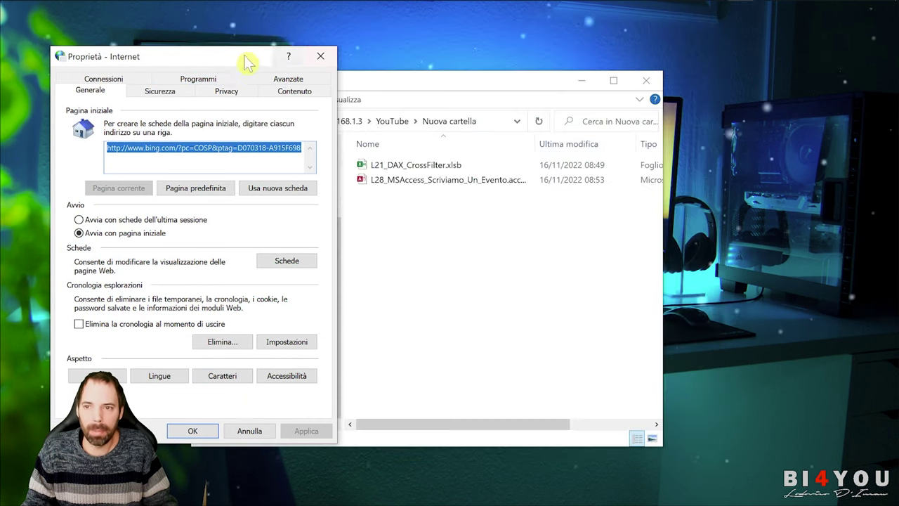
Step: In Internet Properties, select the Siti attendibili zone on the Sicurezza tab and open its Siti list
left_click_drag(190, 59, 155, 57)
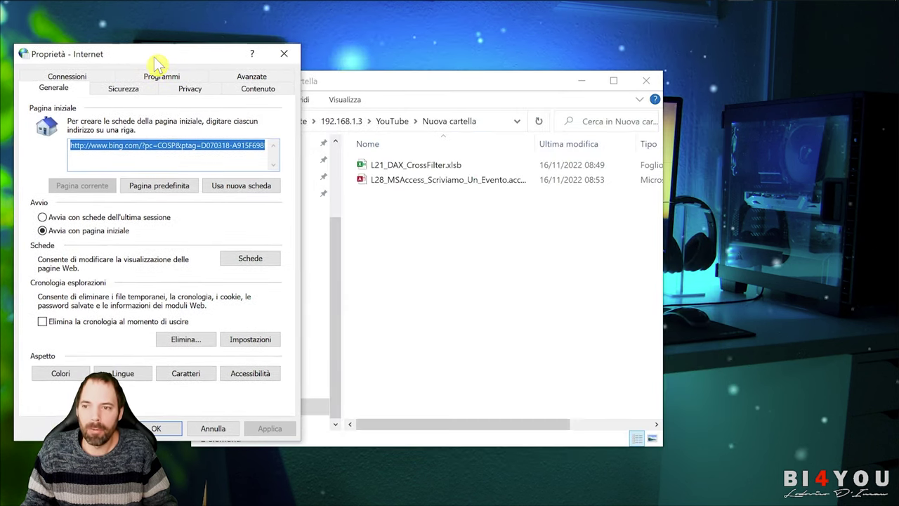
left_click(128, 93)
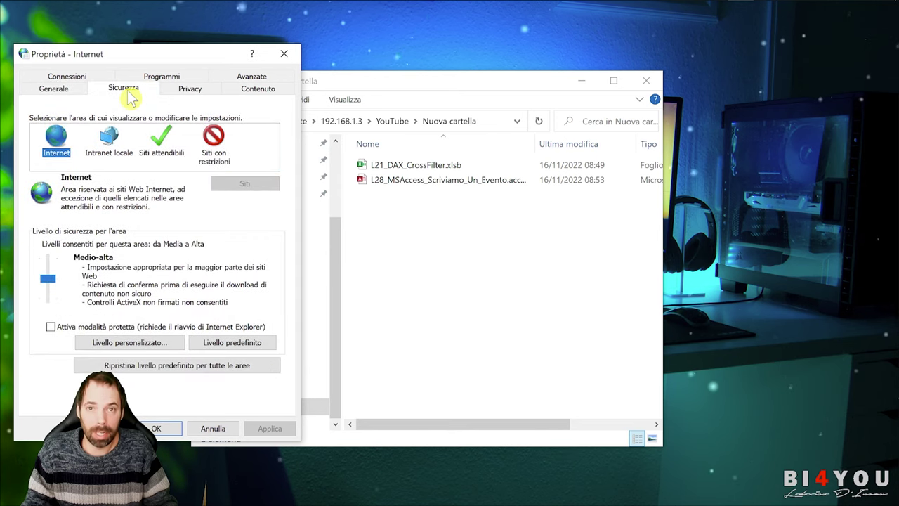
left_click(161, 151)
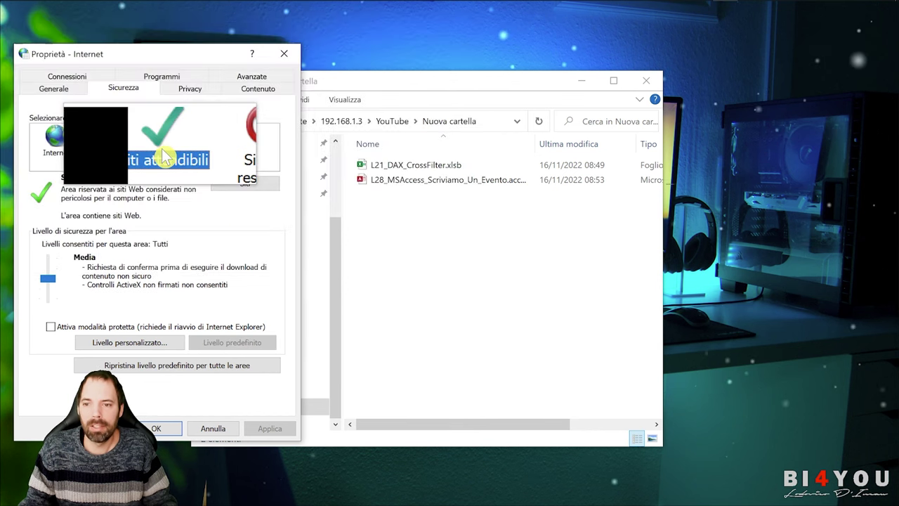
left_click(246, 188)
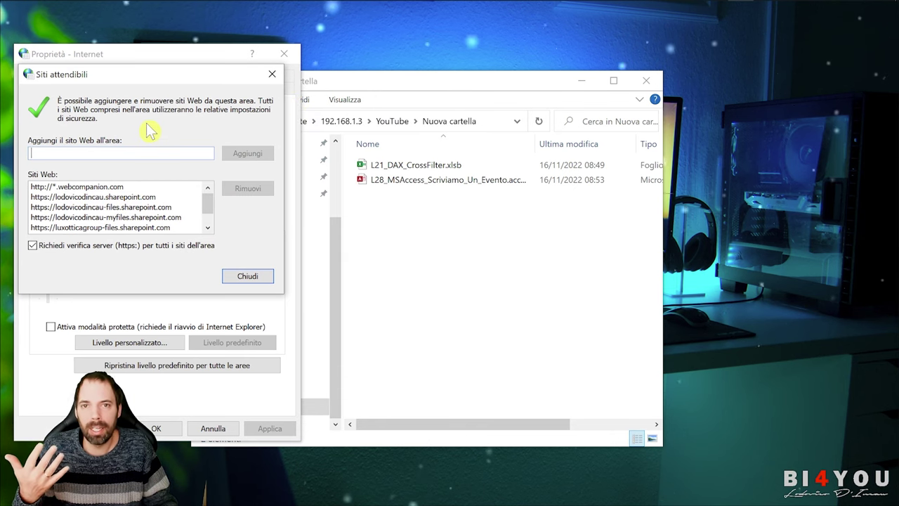
Step: Check the share folder's full network path to read its IP address, 192.168.1.3
left_click(451, 251)
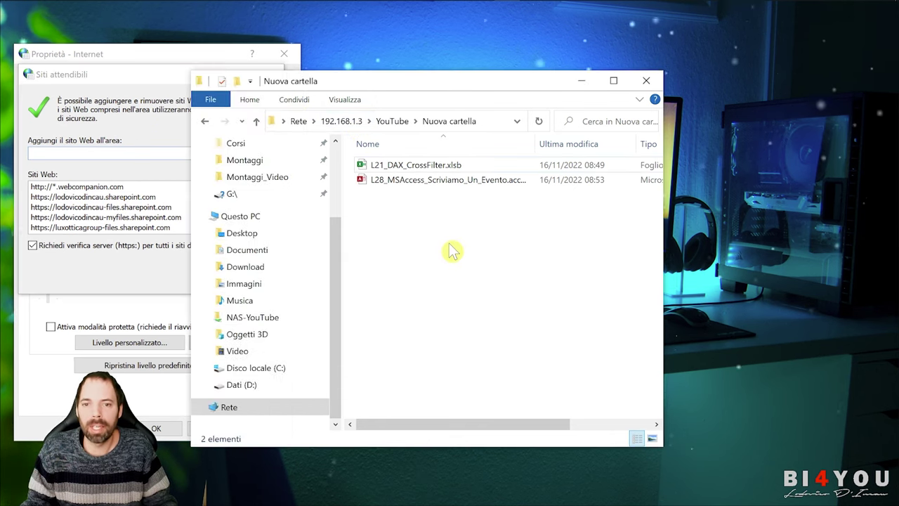
left_click(482, 120)
left_click(482, 120)
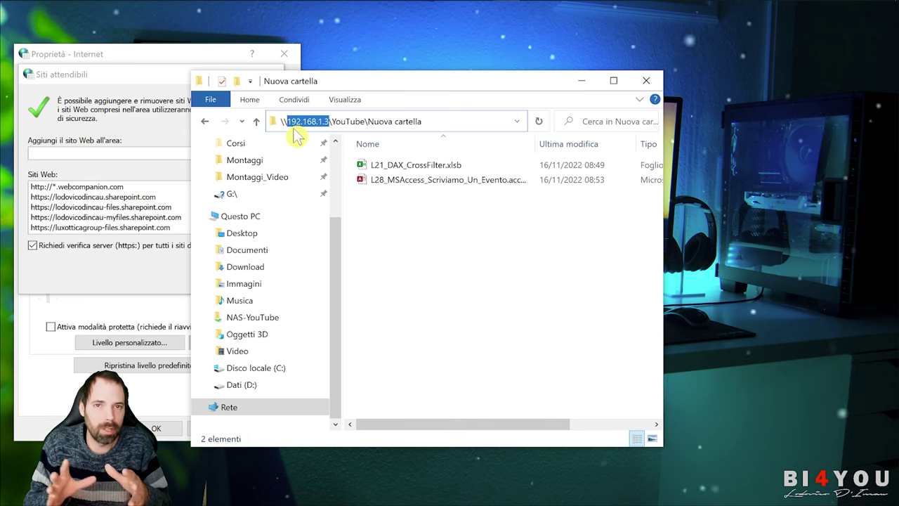
left_click(396, 237)
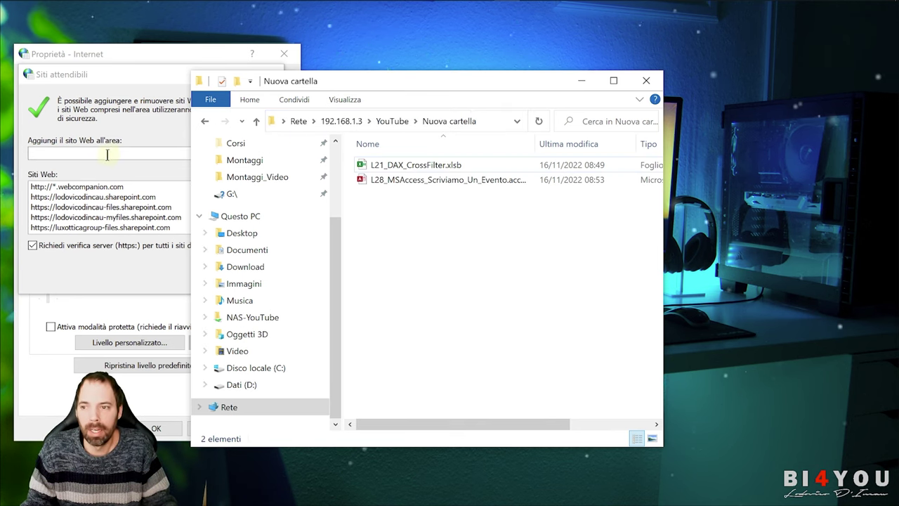
Step: Add file://192.168.1.3 to the trusted sites without the https requirement, then close the list
left_click(113, 262)
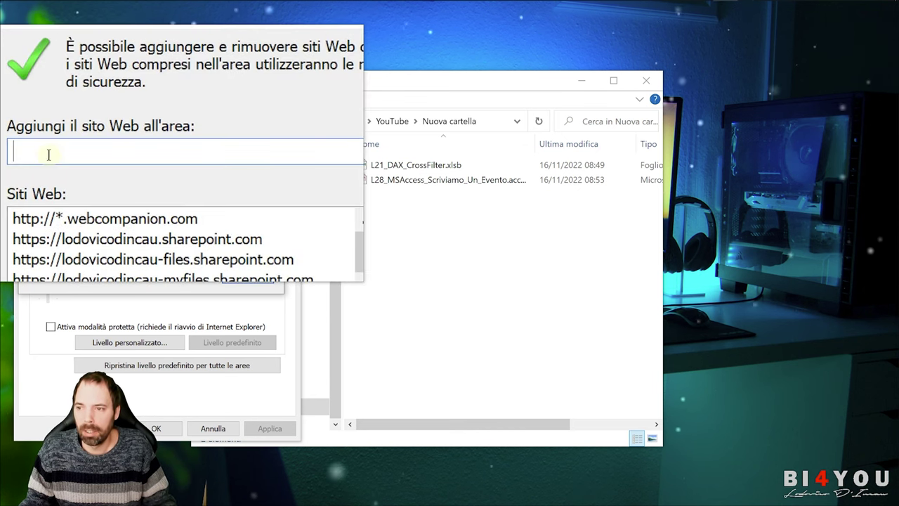
type("file")
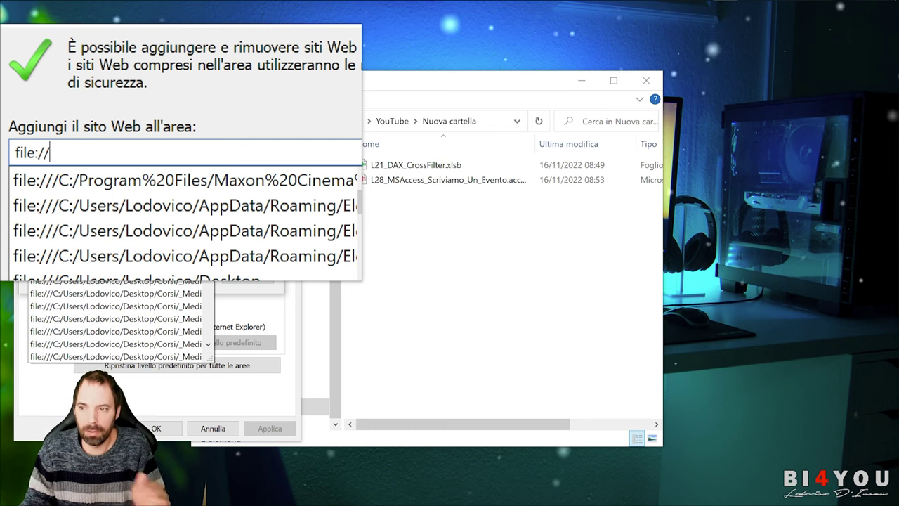
type("://")
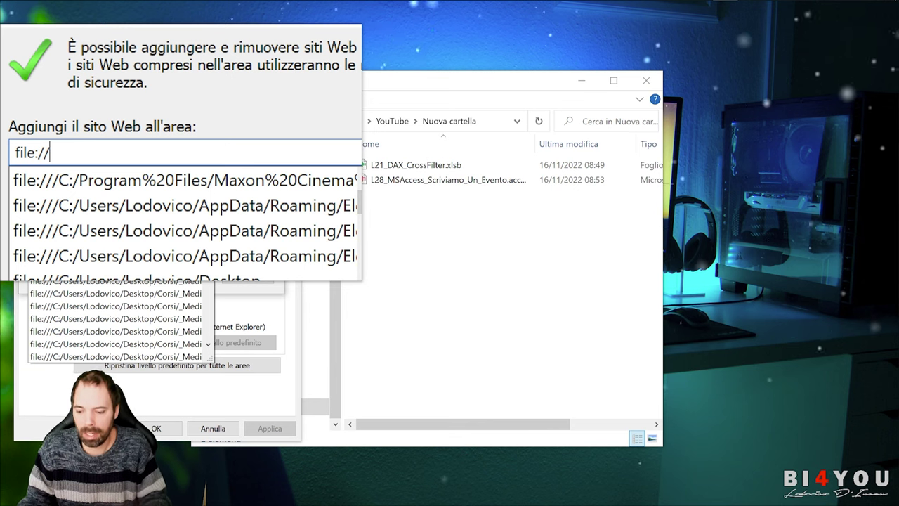
type("192.168.1.3")
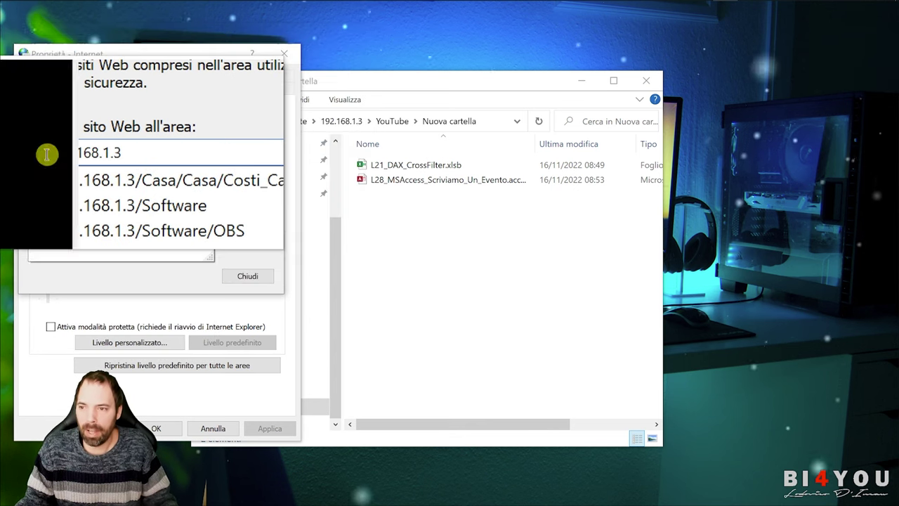
left_click(247, 153)
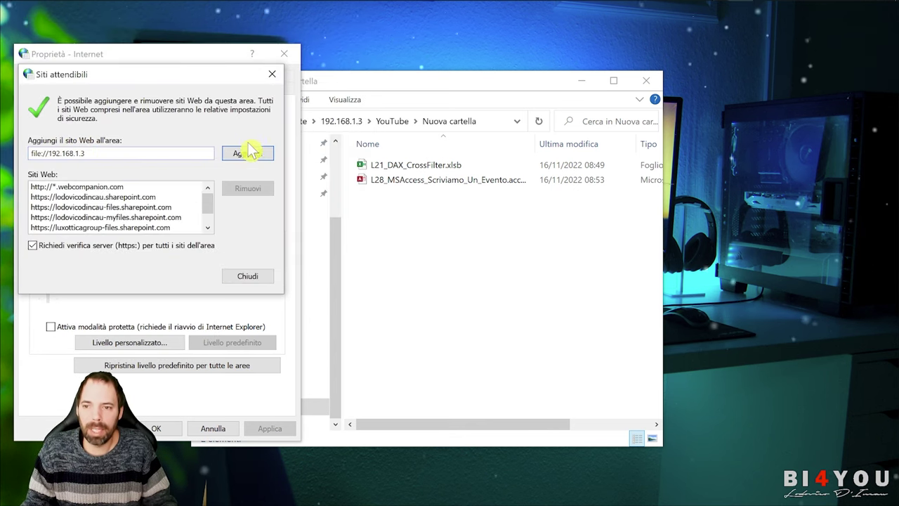
left_click(247, 153)
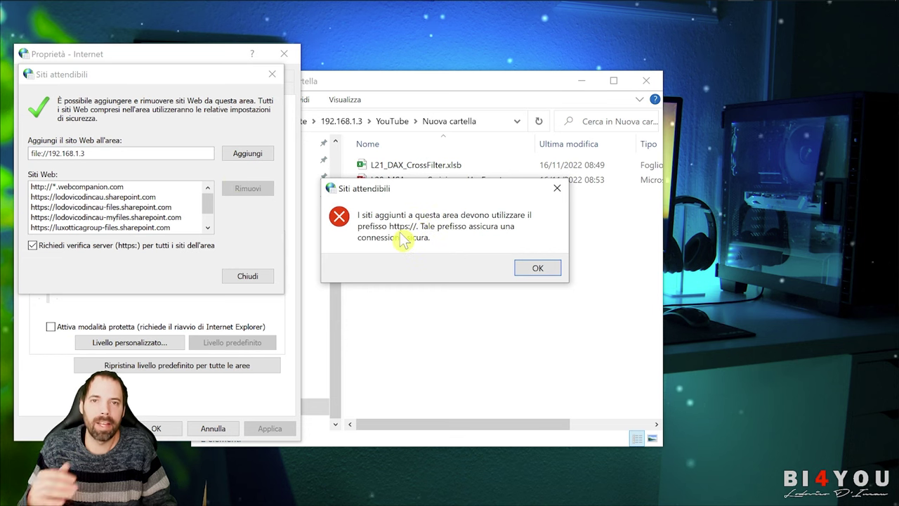
left_click(537, 269)
left_click_drag(147, 73, 452, 67)
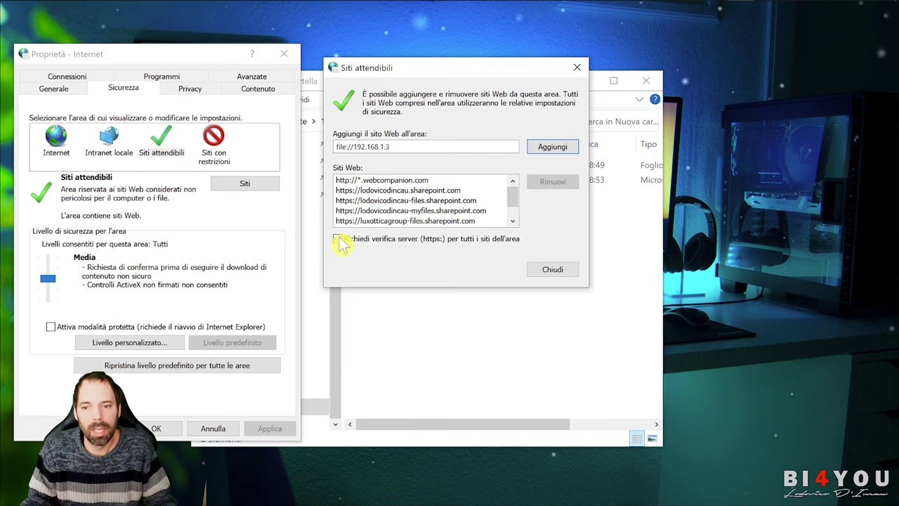
left_click(552, 147)
left_click(363, 181)
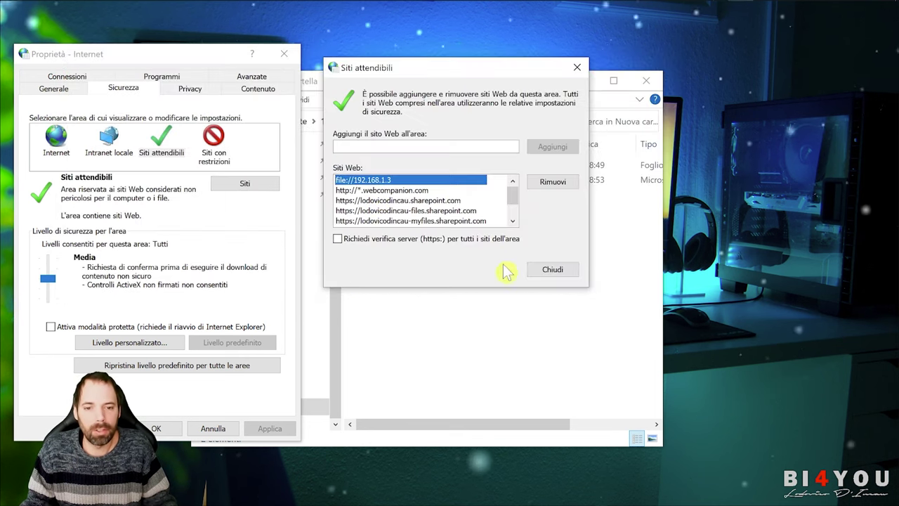
left_click(552, 269)
left_click(179, 428)
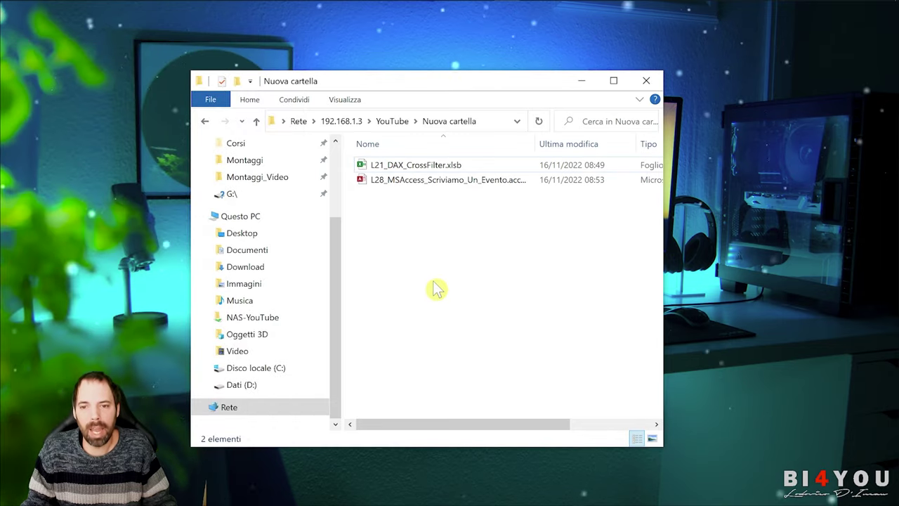
double_click(400, 166)
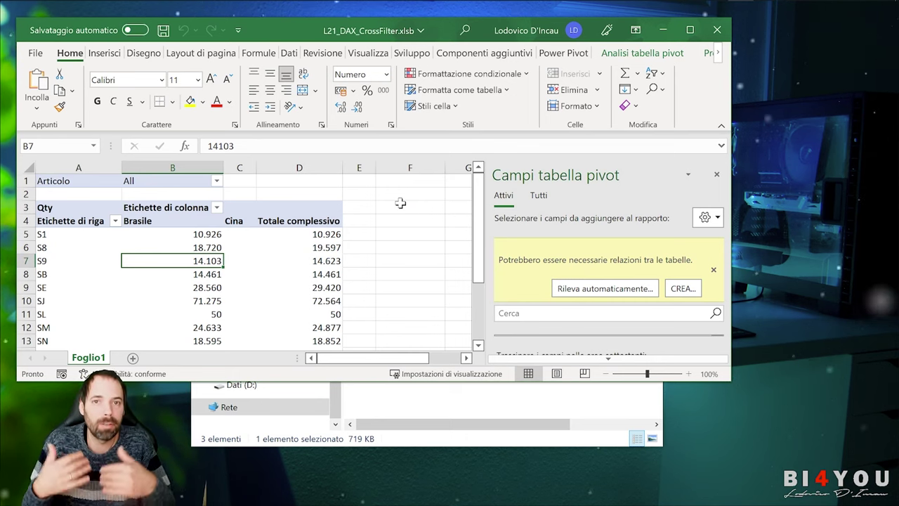
left_click(725, 34)
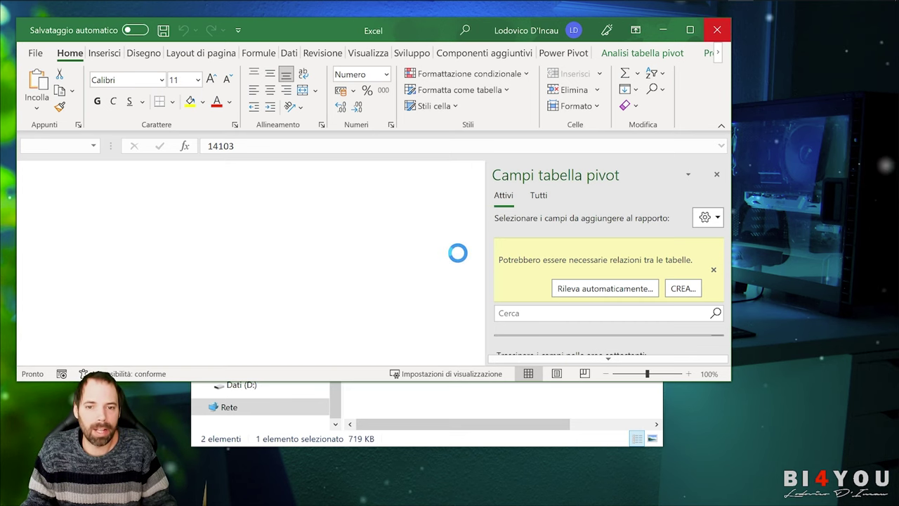
left_click(401, 184)
double_click(398, 181)
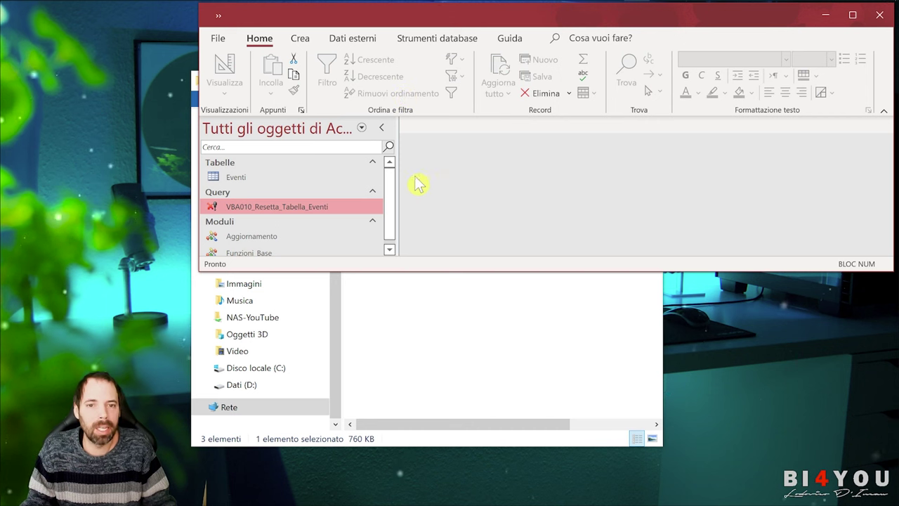
left_click(874, 19)
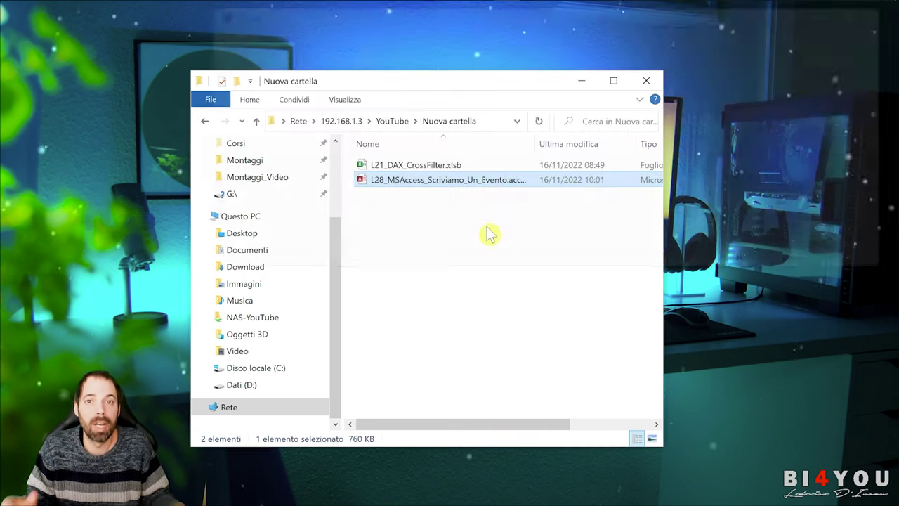
left_click(491, 121)
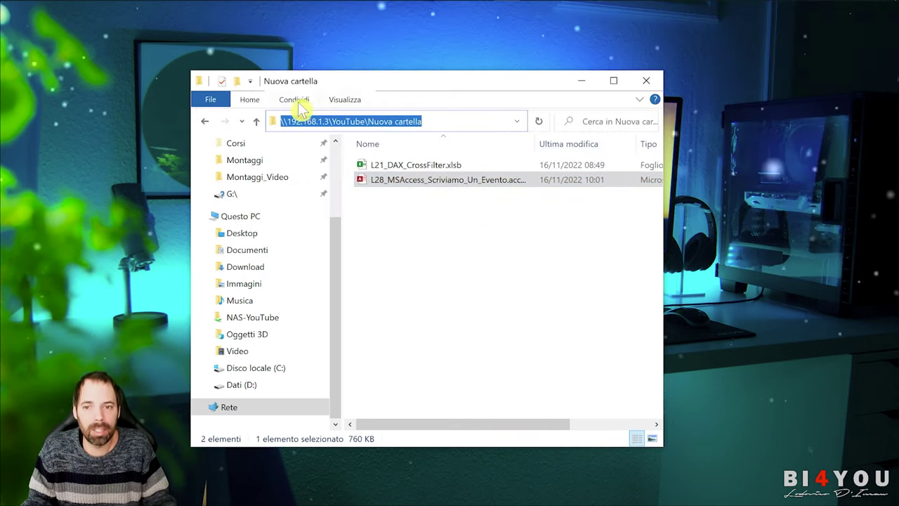